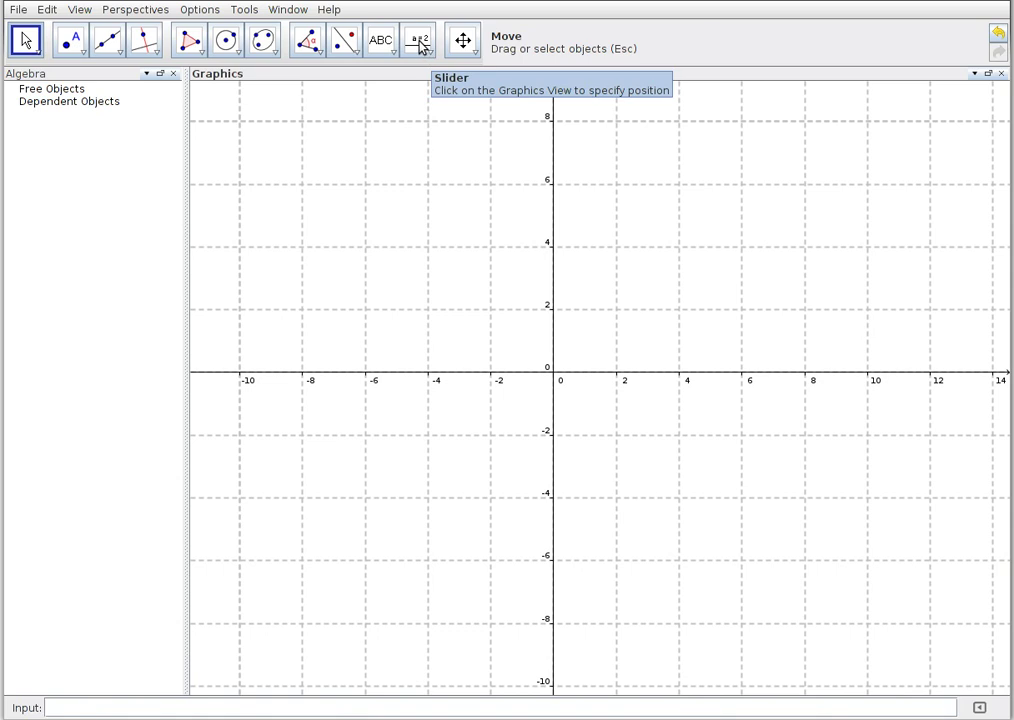
Step: Create two number sliders named a and k, stacked on the far side of the first quadrant, keeping the -5 to 5 interval
click(420, 44)
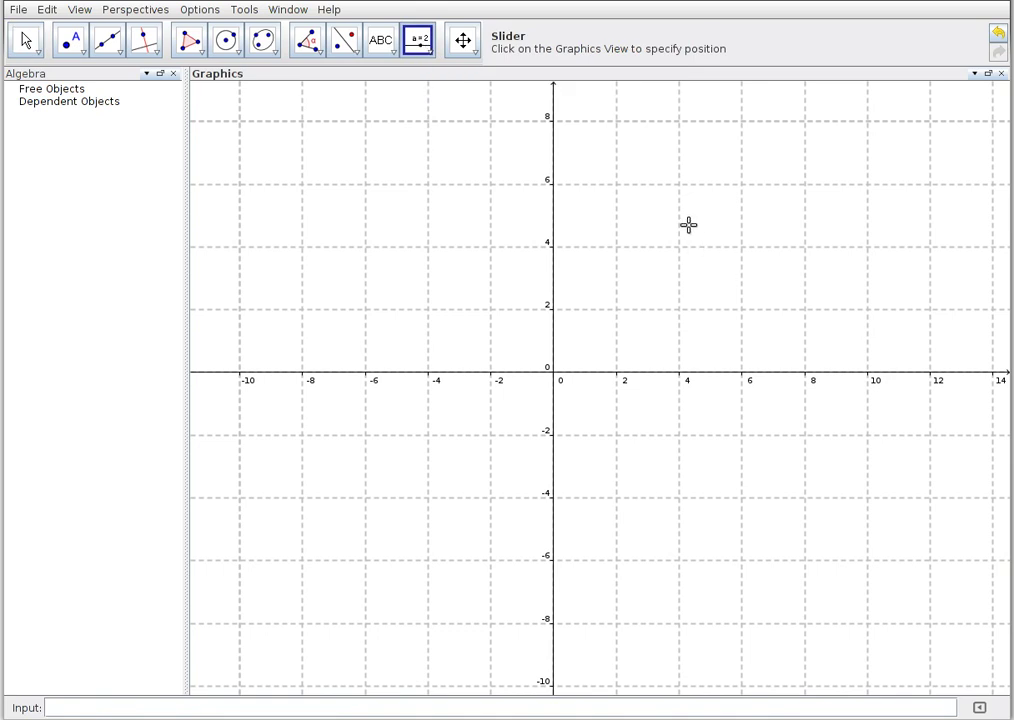
click(869, 210)
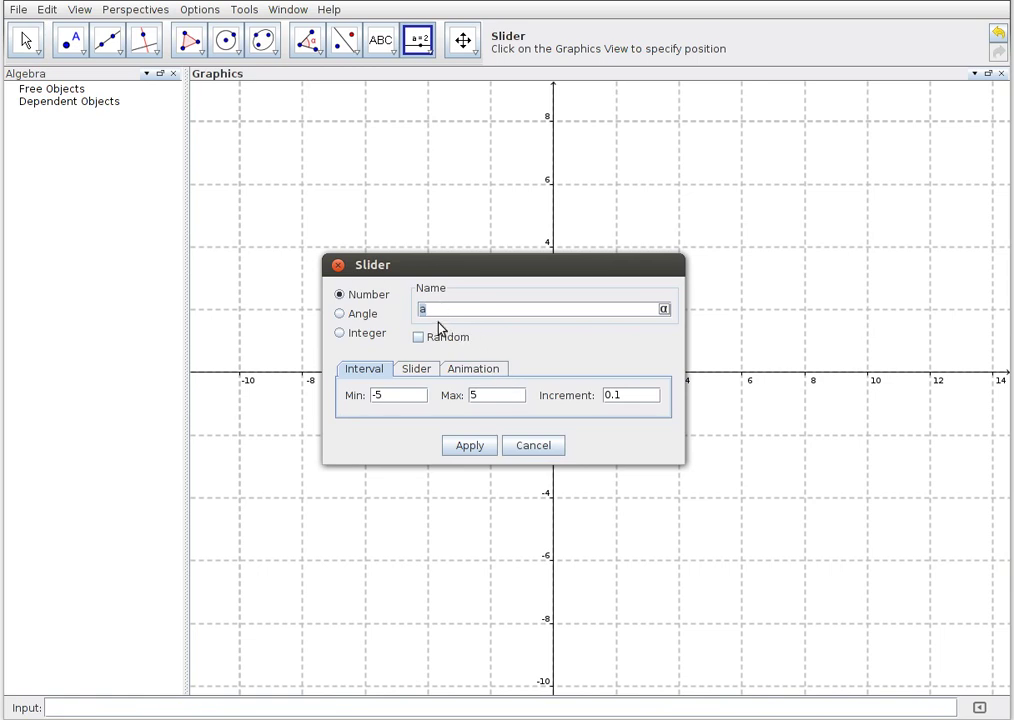
click(469, 447)
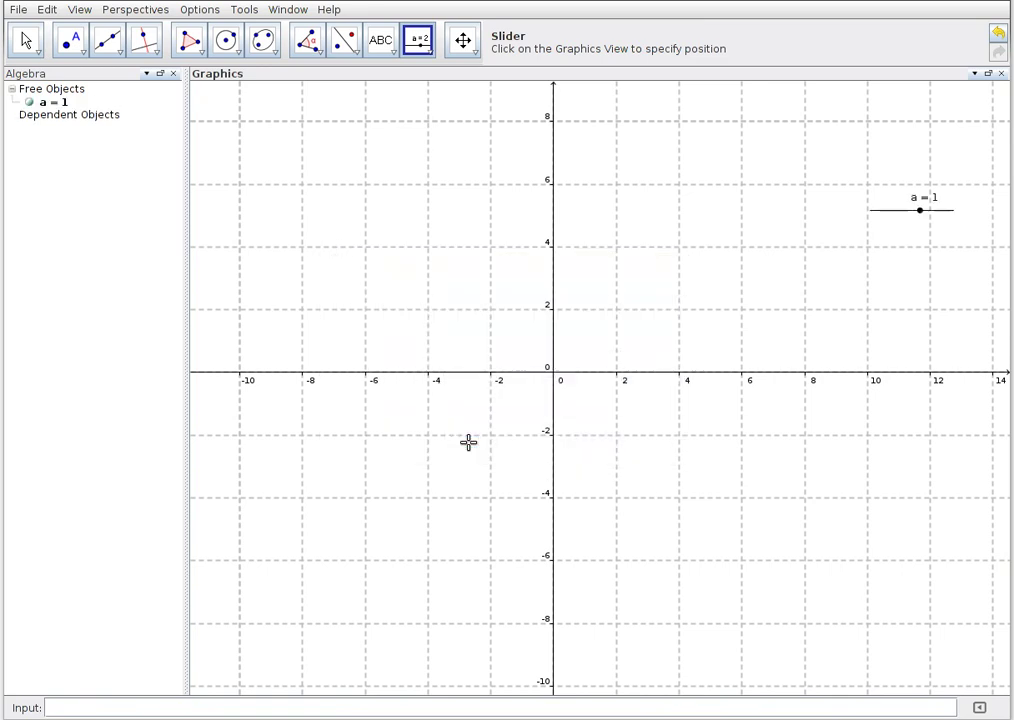
click(866, 238)
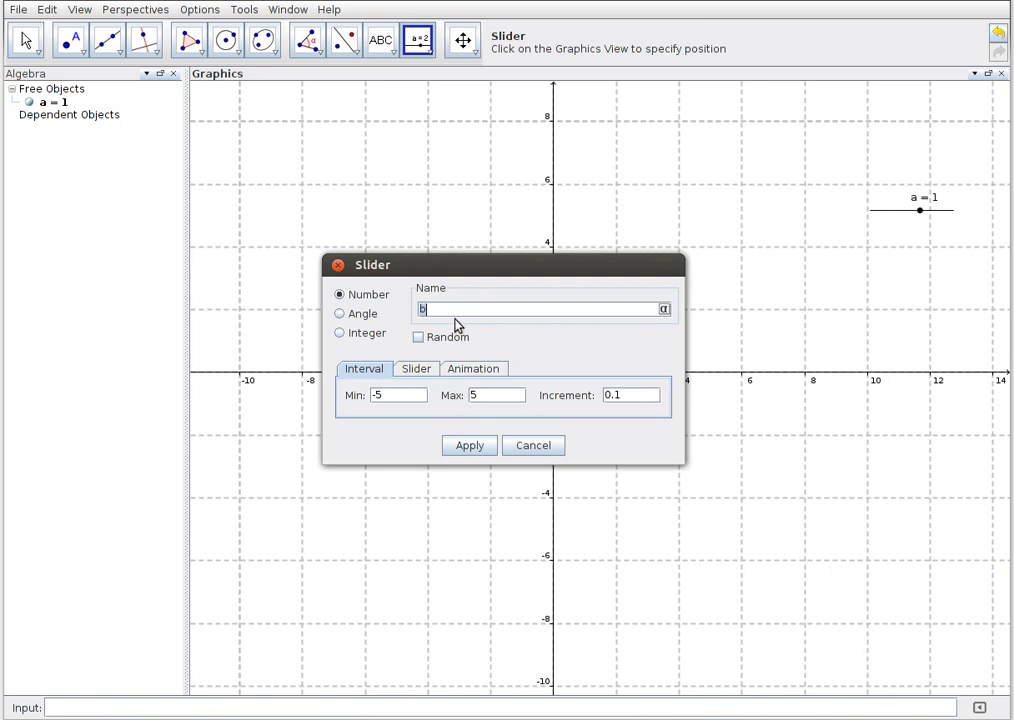
text(k)
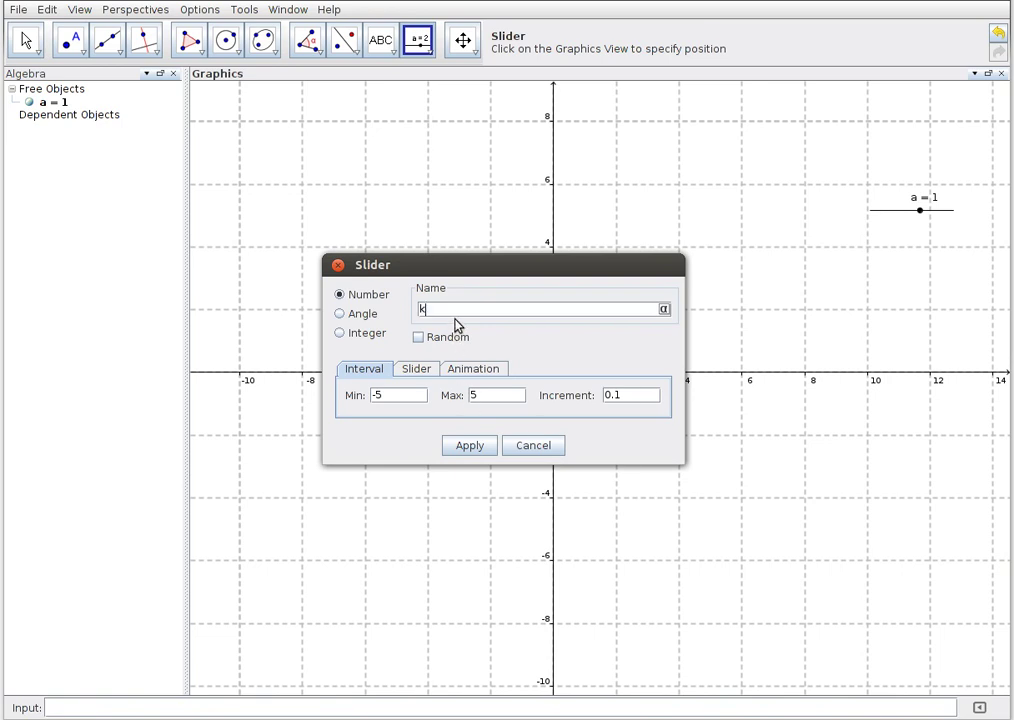
click(472, 446)
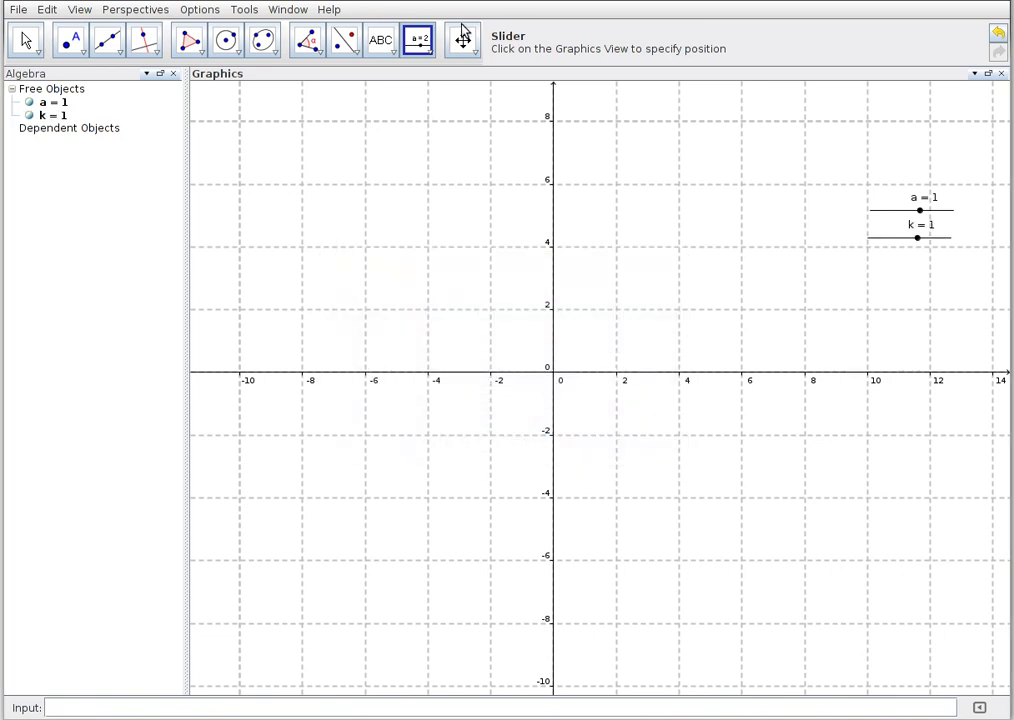
Step: Create two more number sliders named p and q below slider k, keeping the -5 to 5 interval
click(867, 269)
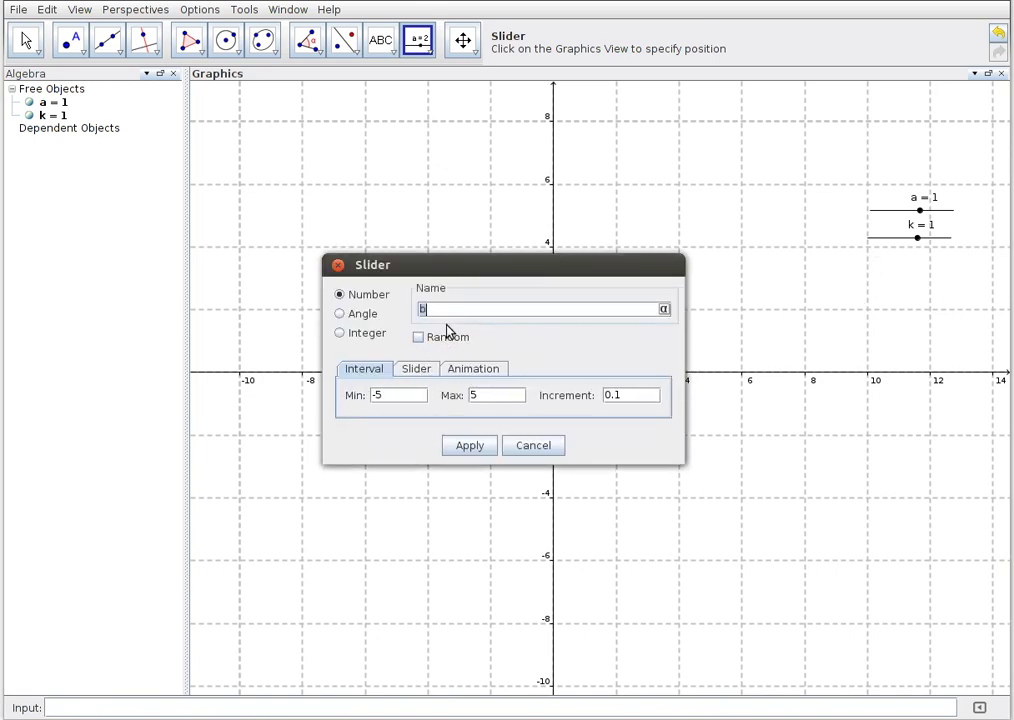
text(p)
click(471, 445)
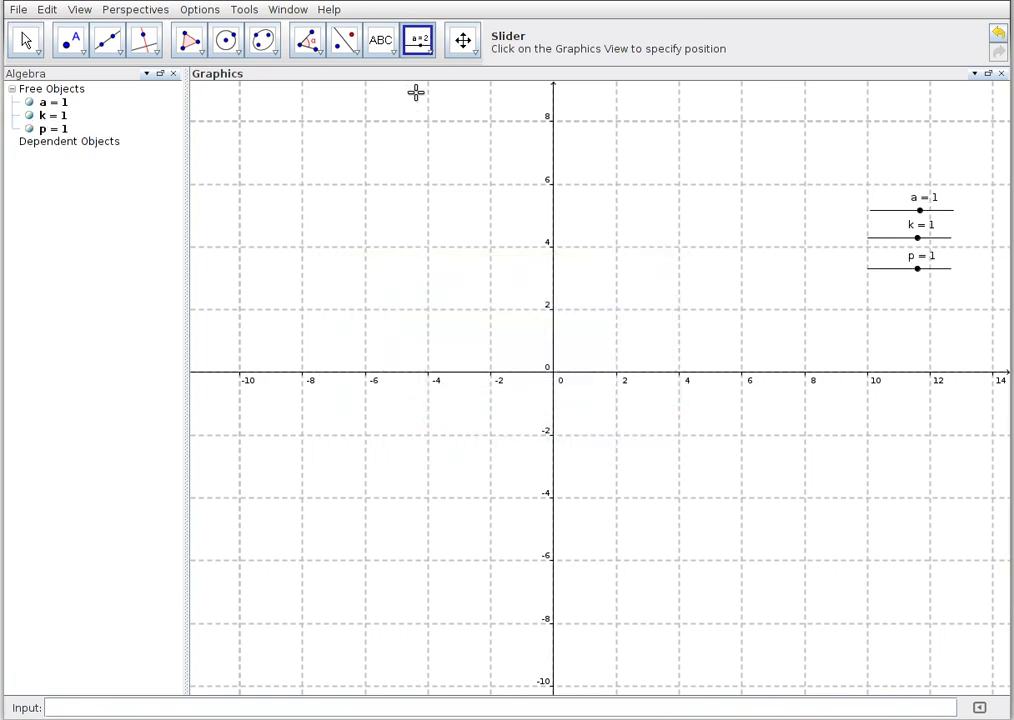
click(868, 302)
text(q)
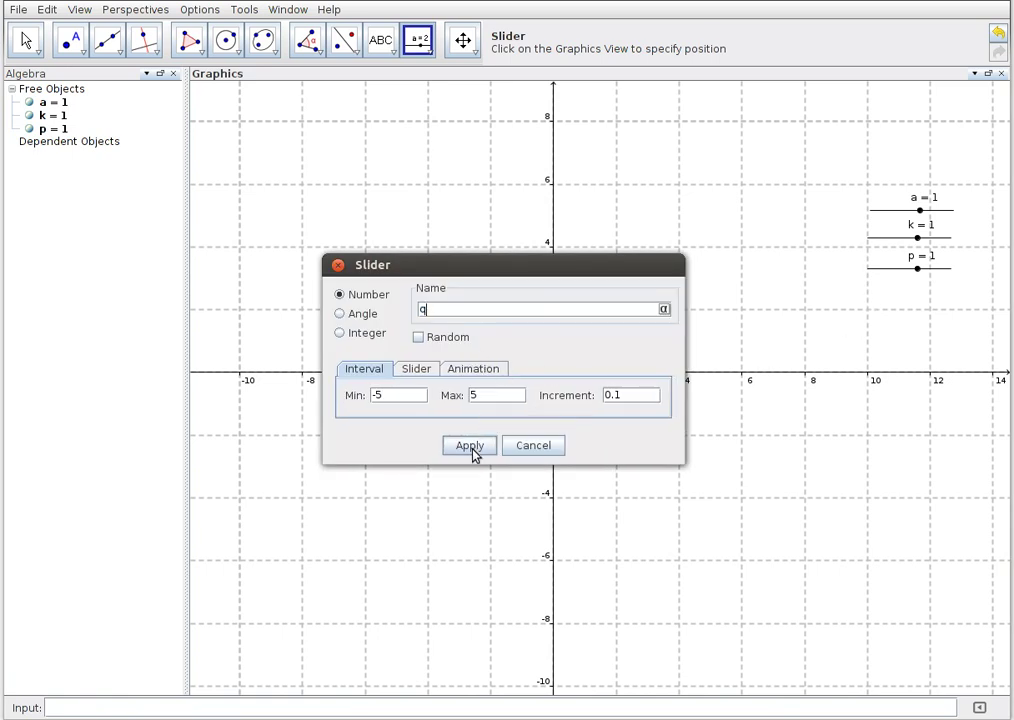
click(471, 447)
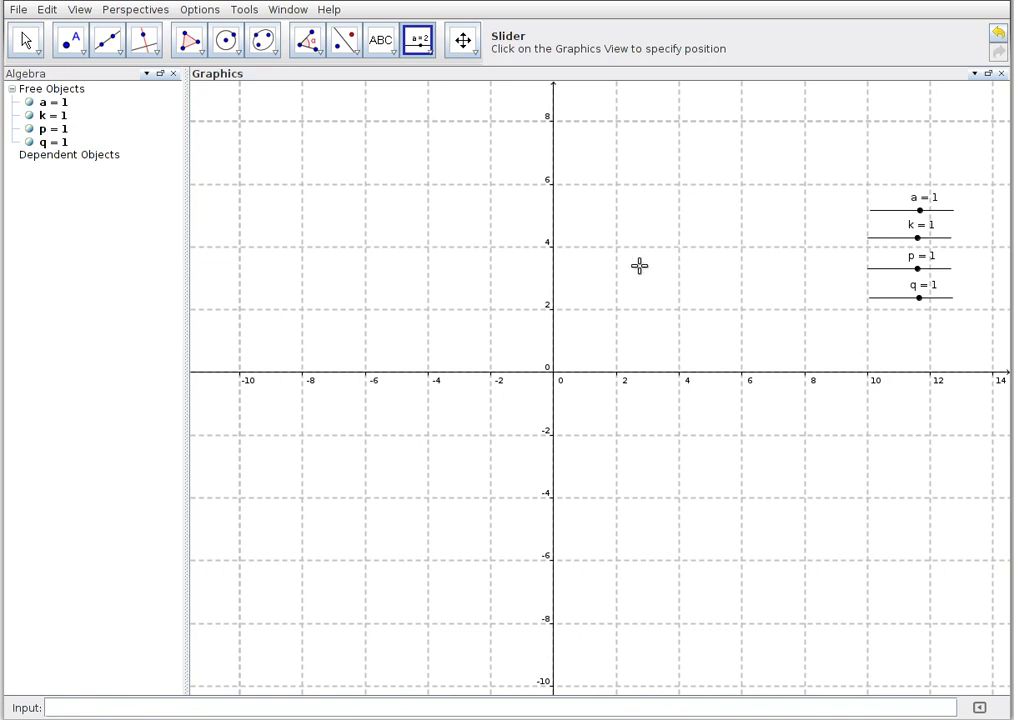
Step: Define the function f(x)=x^2 and plot its transformation y = a * f(k(x-p)) + q
click(162, 709)
text(y)
key(BackSpace)
text(f(x) =)
key(BackSpace)
key(BackSpace)
key(BackSpace)
key(BackSpace)
key(BackSpace)
key(BackSpace)
text(f(x)=x^2)
key(Return)
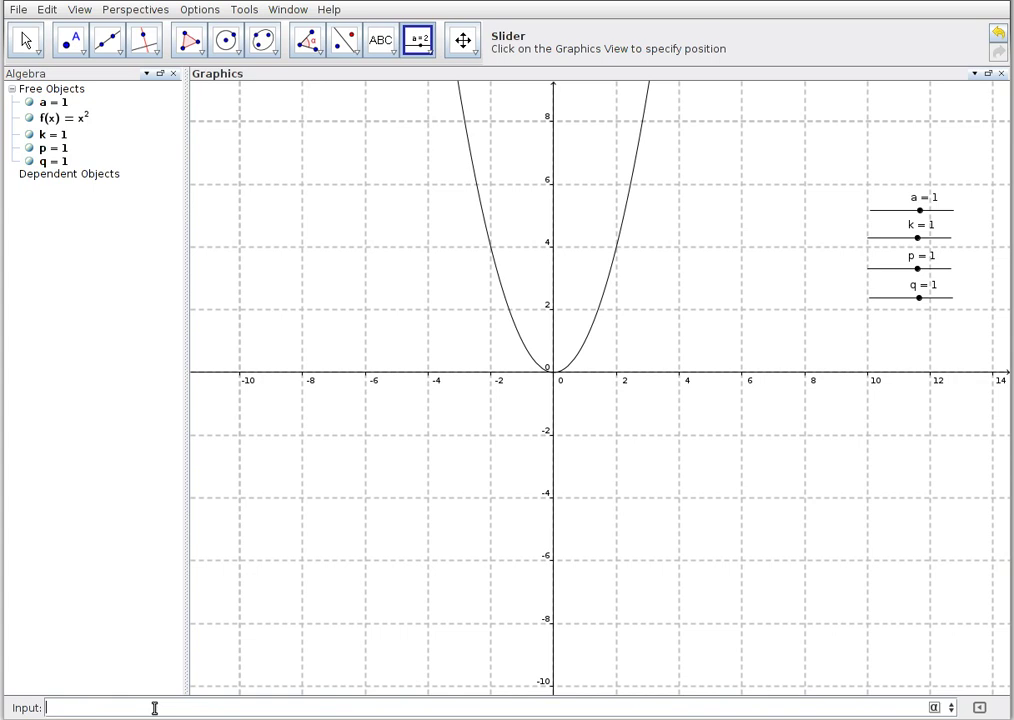
text(y = a * f(k(x-p)) + q)
key(Return)
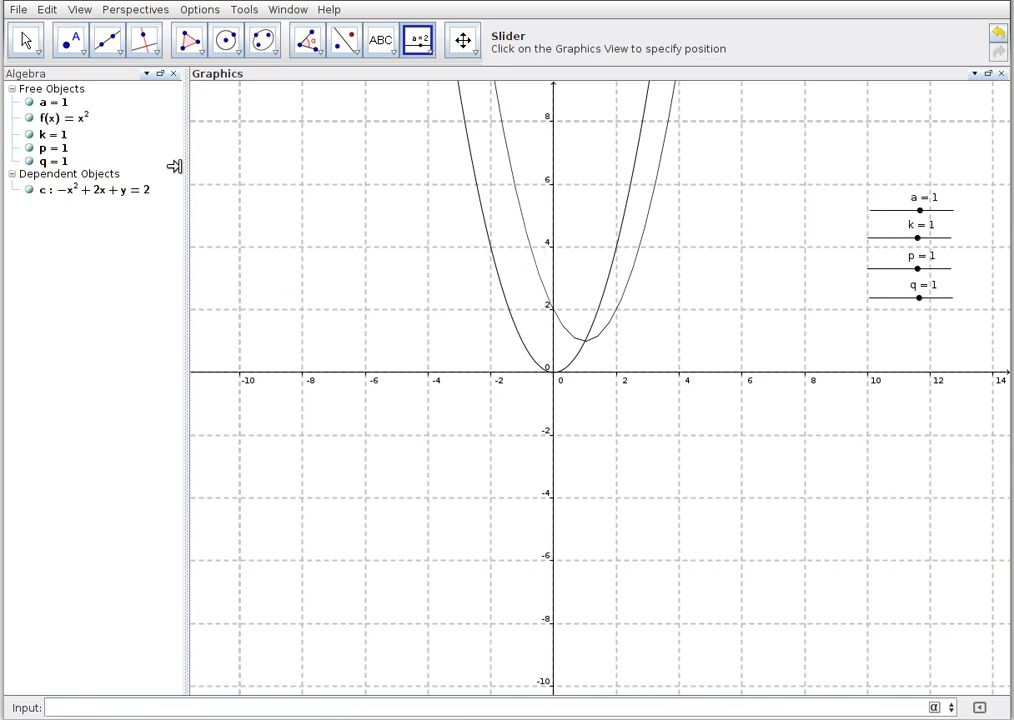
Step: Change the line style of function f to short dashes in its object properties
right_click(69, 119)
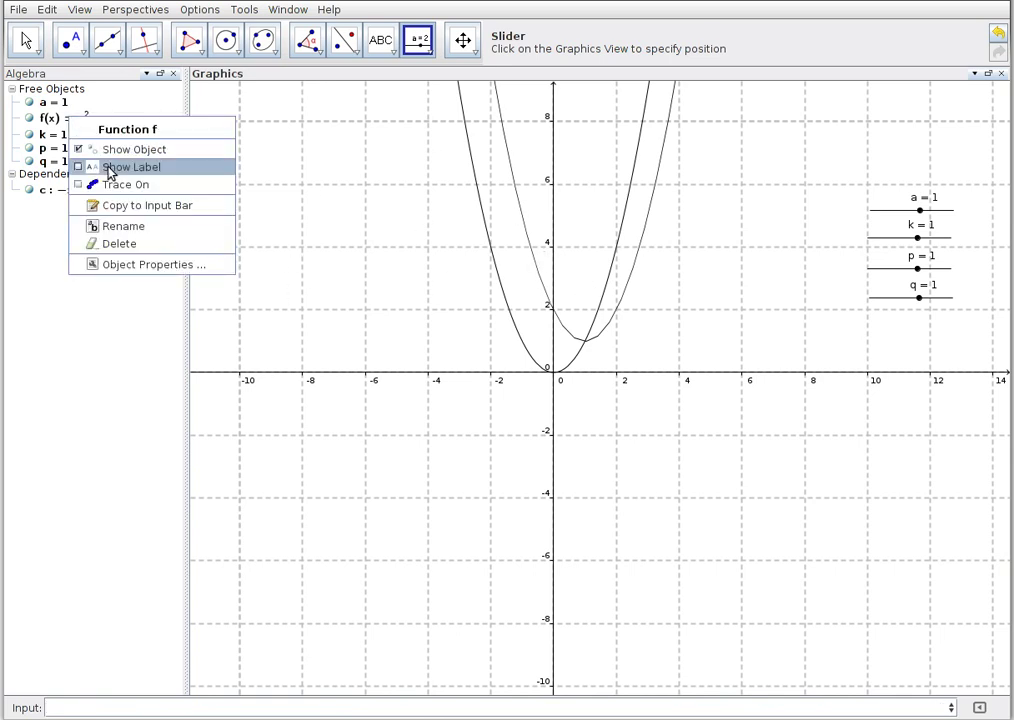
click(131, 264)
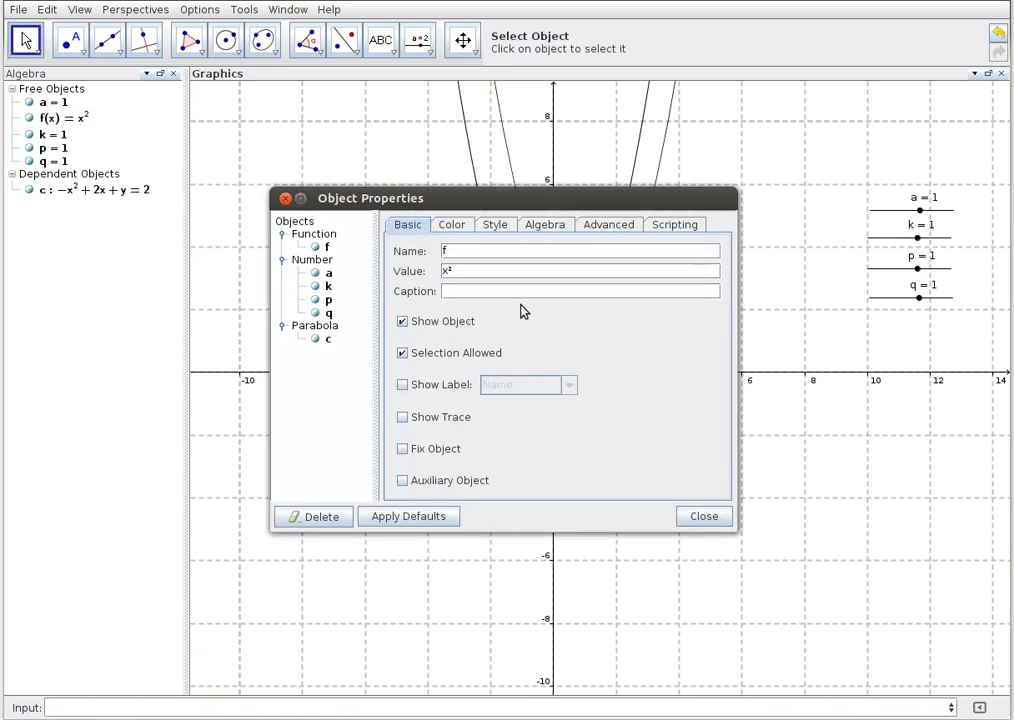
click(500, 225)
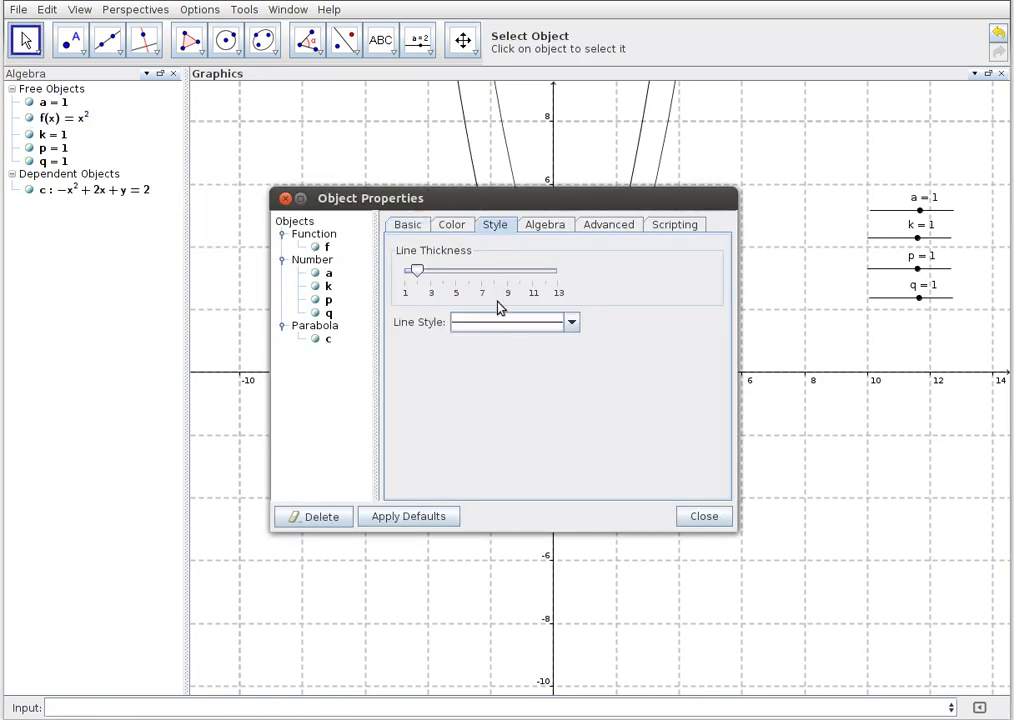
click(520, 323)
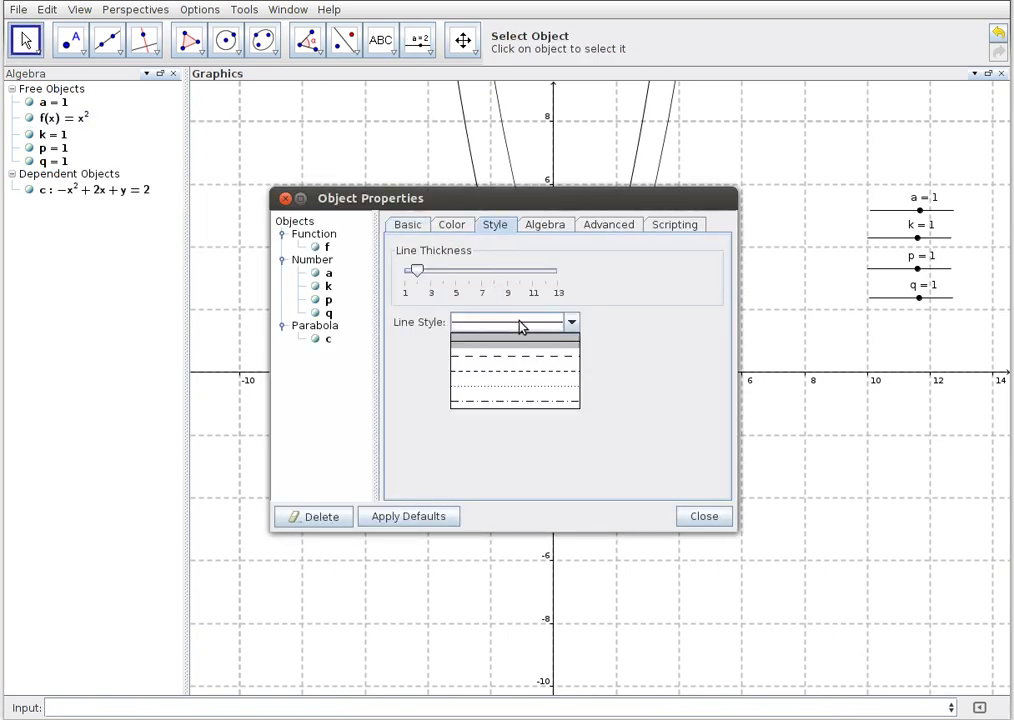
click(517, 372)
click(705, 518)
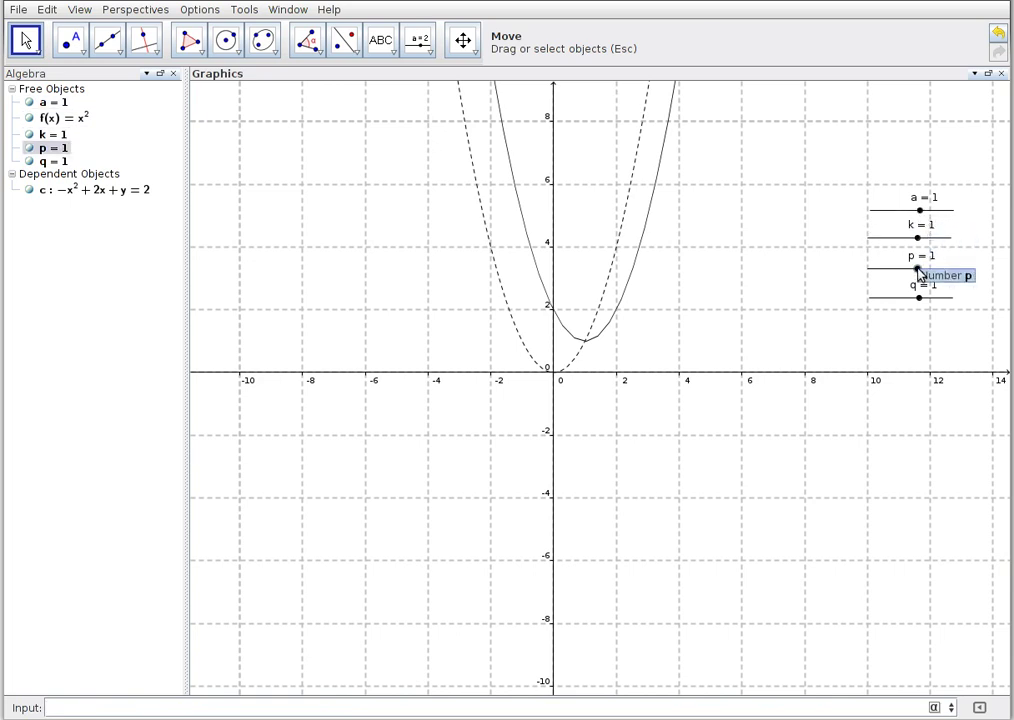
Step: Move the p slider to explore its effect on the transformed parabola
mouse_move(918, 270)
mouse_down()
mouse_move(867, 276)
mouse_move(928, 273)
mouse_move(919, 285)
mouse_move(917, 270)
mouse_up()
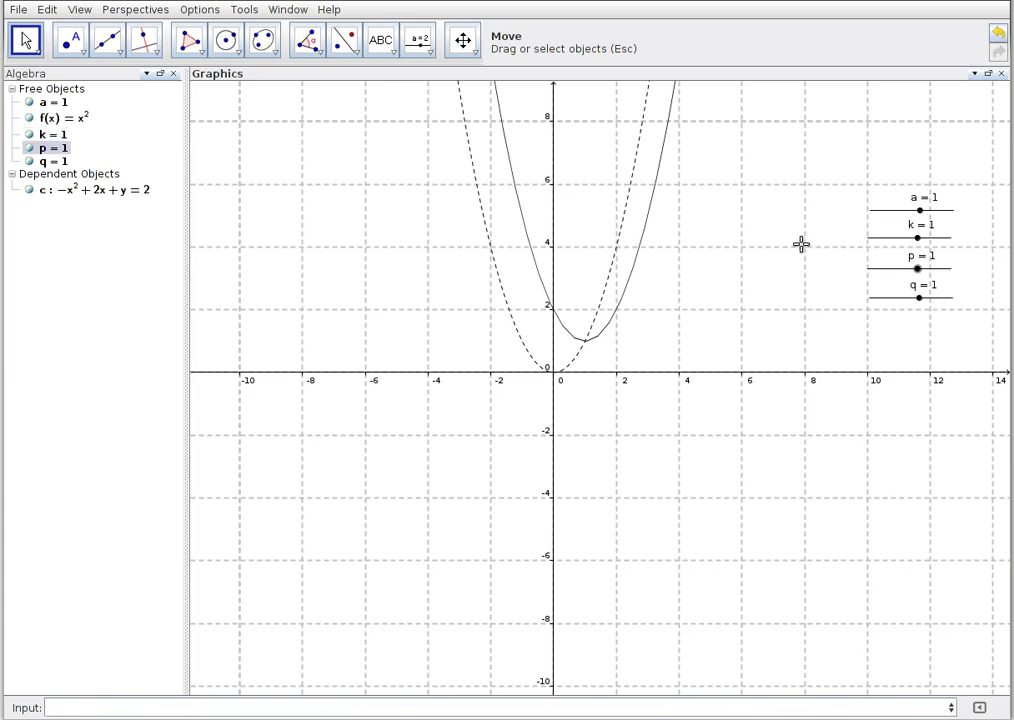
Step: Define the square root function g(x)=sqrt(x)
click(170, 711)
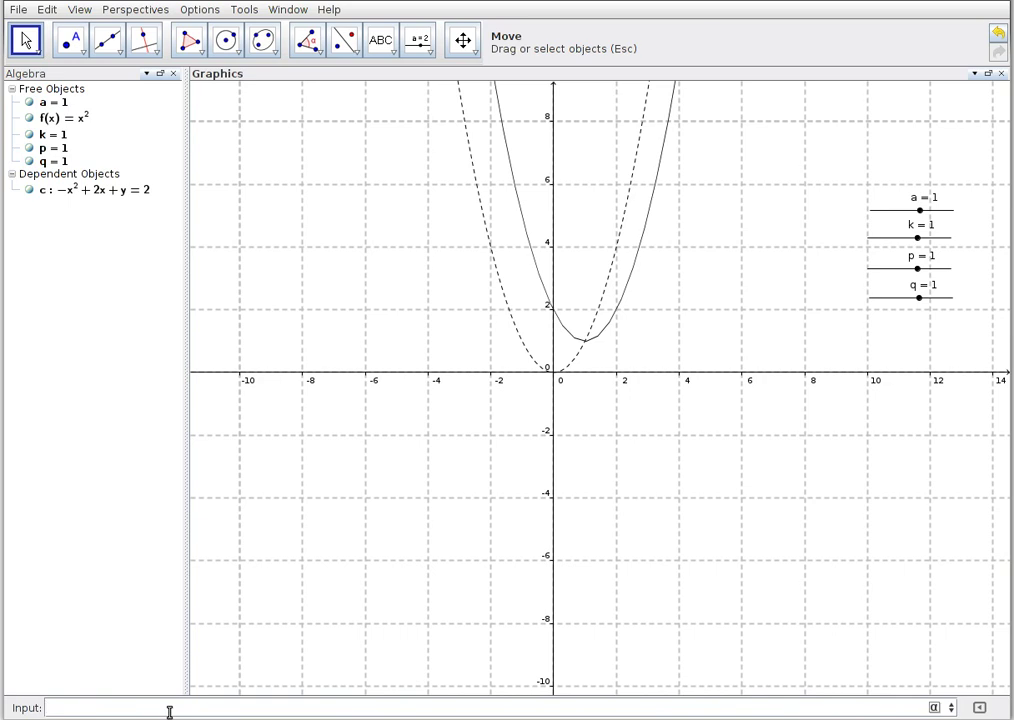
text(x)
text(=sqrt(x)
key(Return)
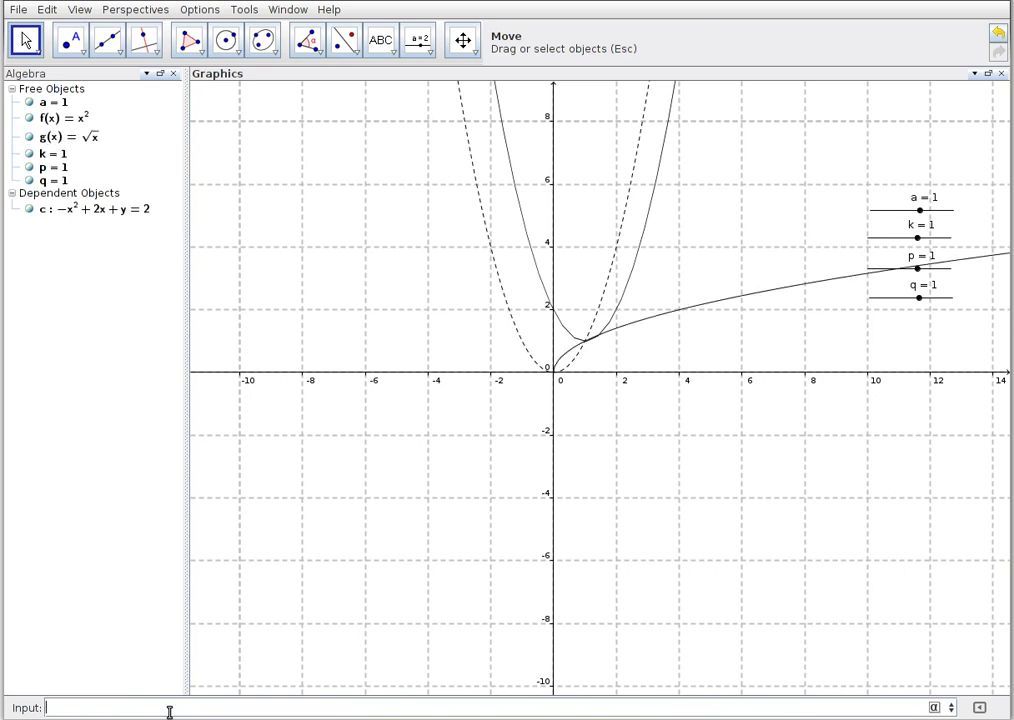
Step: Change the line style of function g to short dashes in its object properties
right_click(87, 147)
click(124, 290)
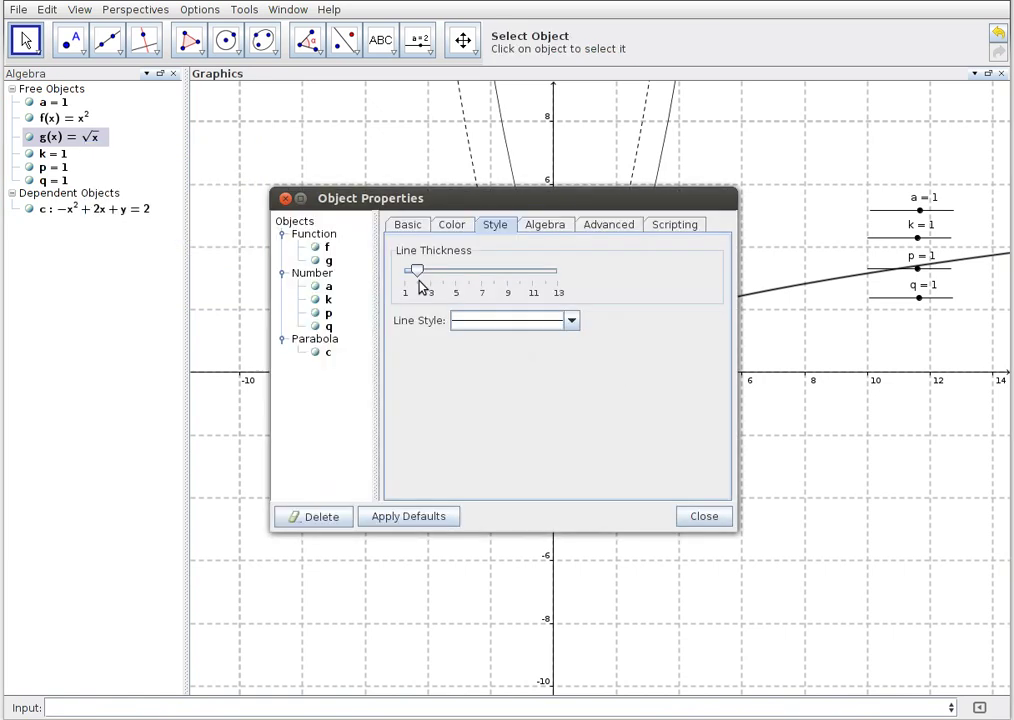
click(539, 322)
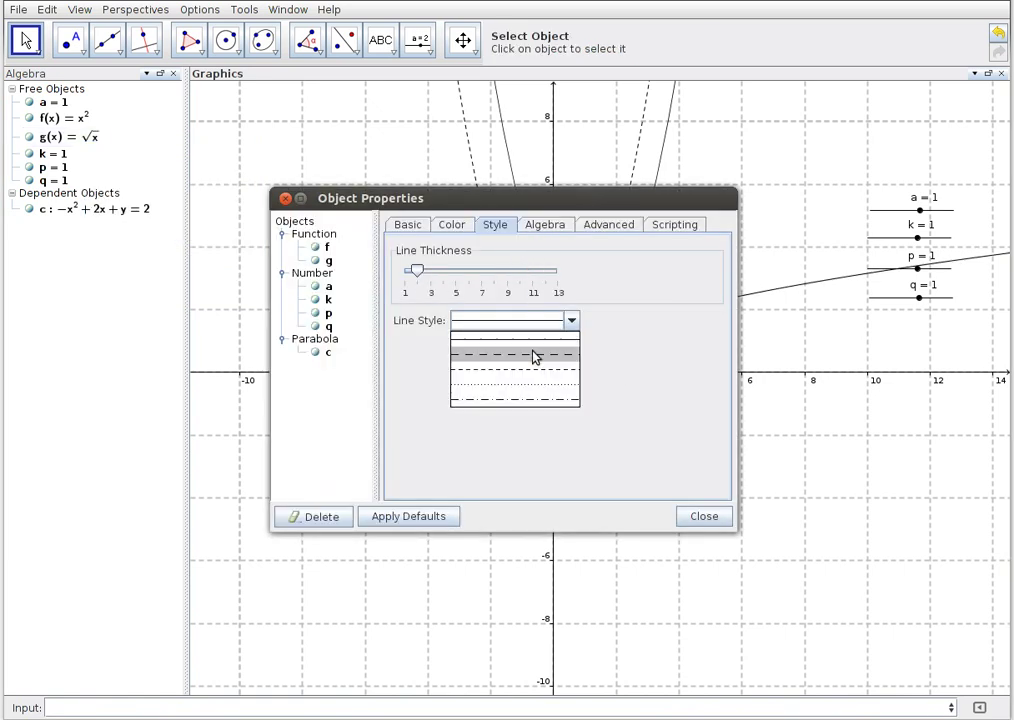
click(535, 373)
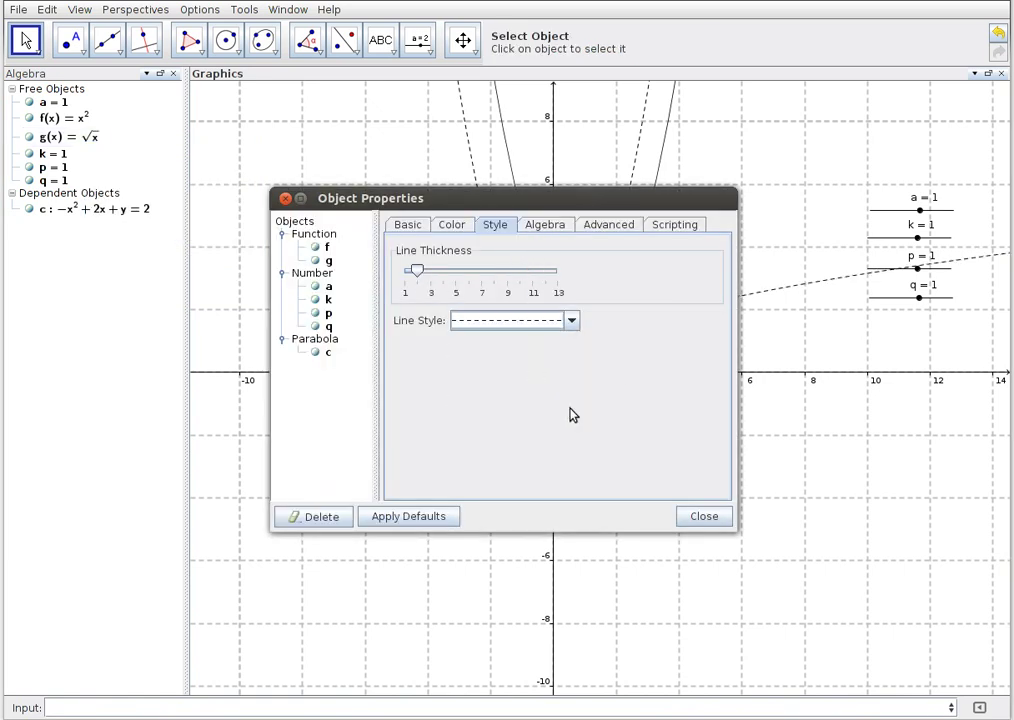
click(702, 520)
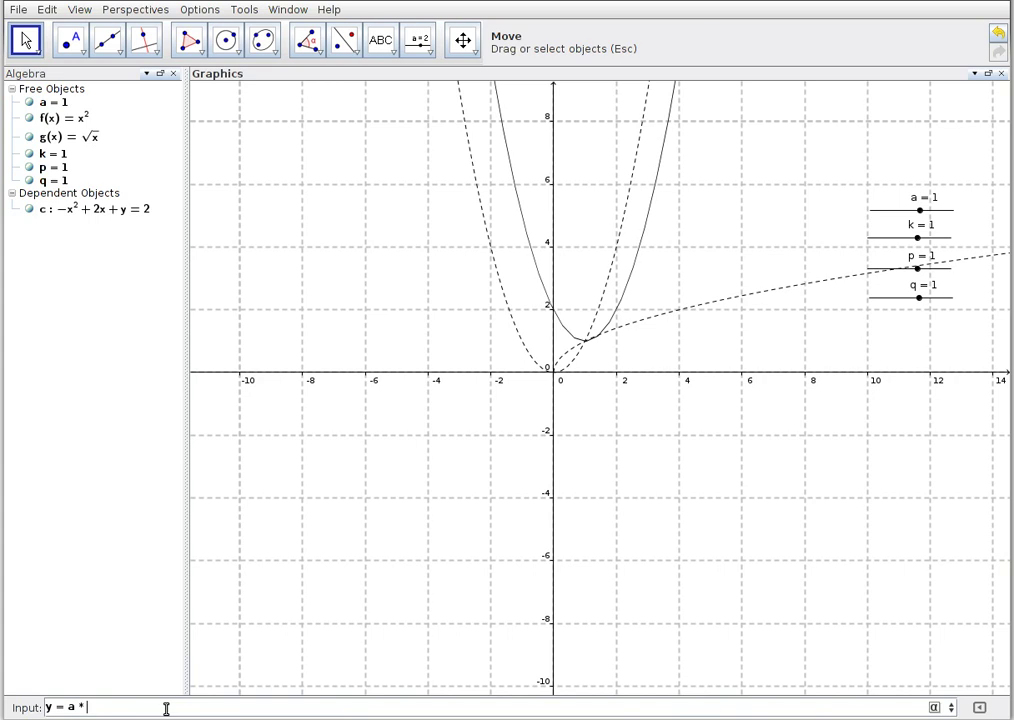
Step: Plot the transformed square root function y = a * g(k(x-p)) + q and set slider q to 0.9
text(k(x-p)
text(+q)
key(Return)
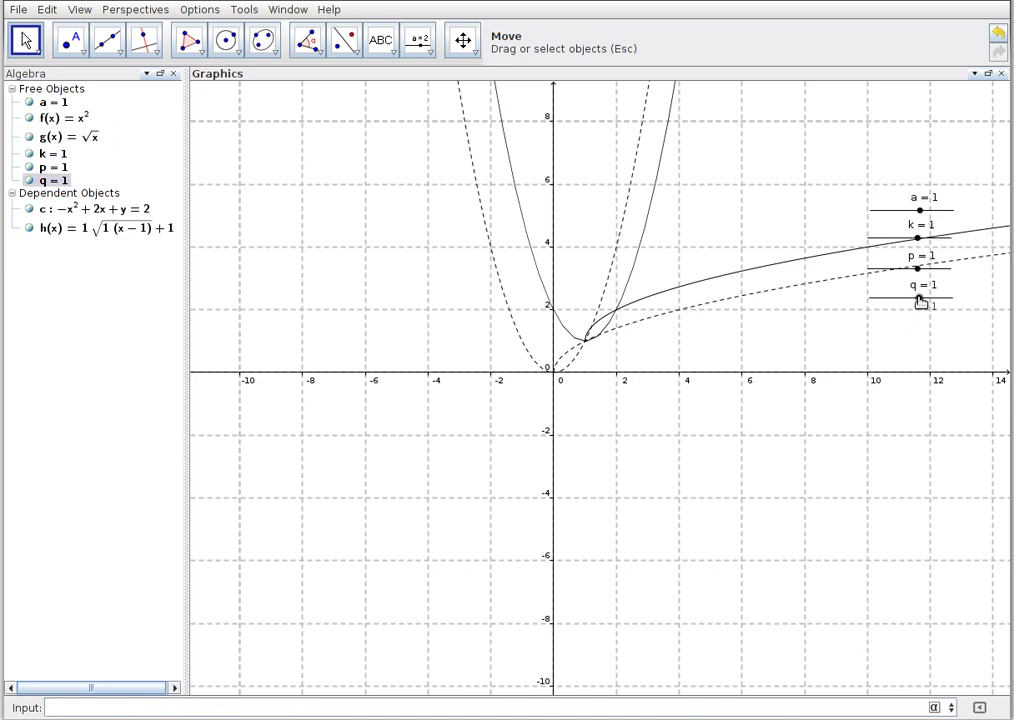
mouse_move(917, 301)
mouse_down()
mouse_move(892, 311)
mouse_move(933, 309)
mouse_move(885, 312)
mouse_move(928, 309)
mouse_move(920, 312)
mouse_up()
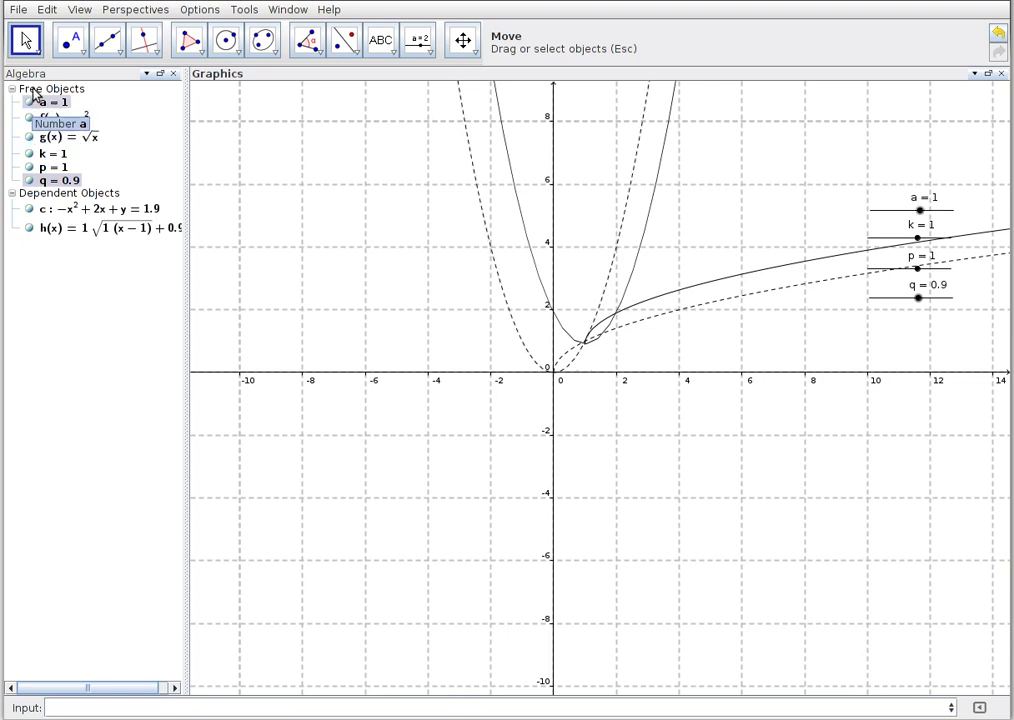
Step: Hide the graph of f(x)=x^2 and the transformed parabola c
click(28, 119)
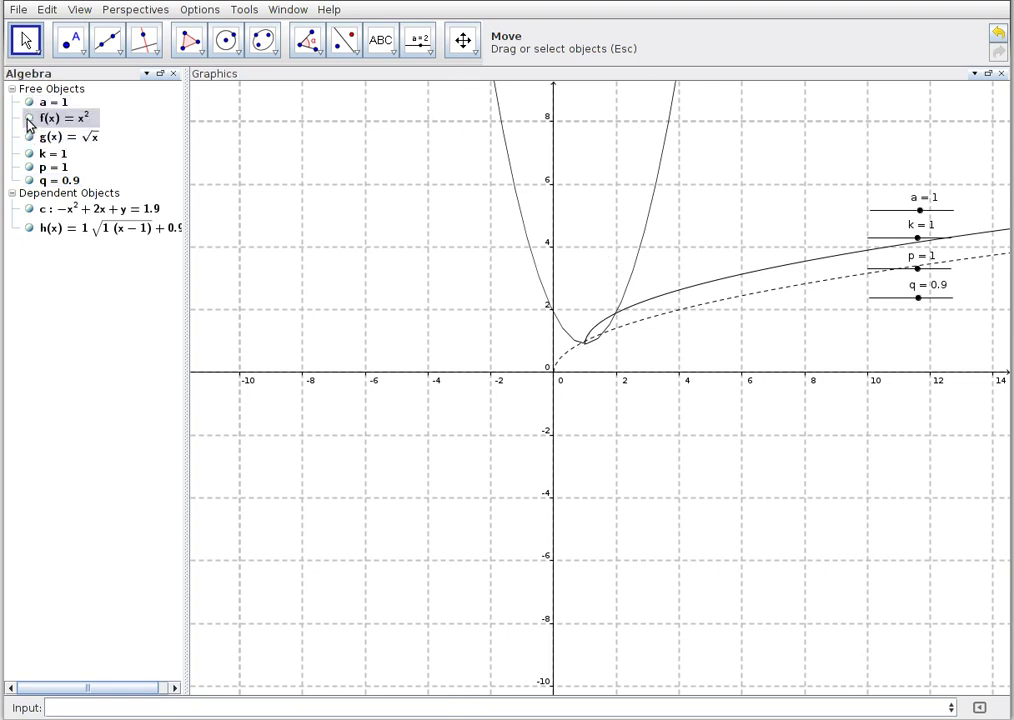
click(28, 119)
click(28, 119)
click(28, 209)
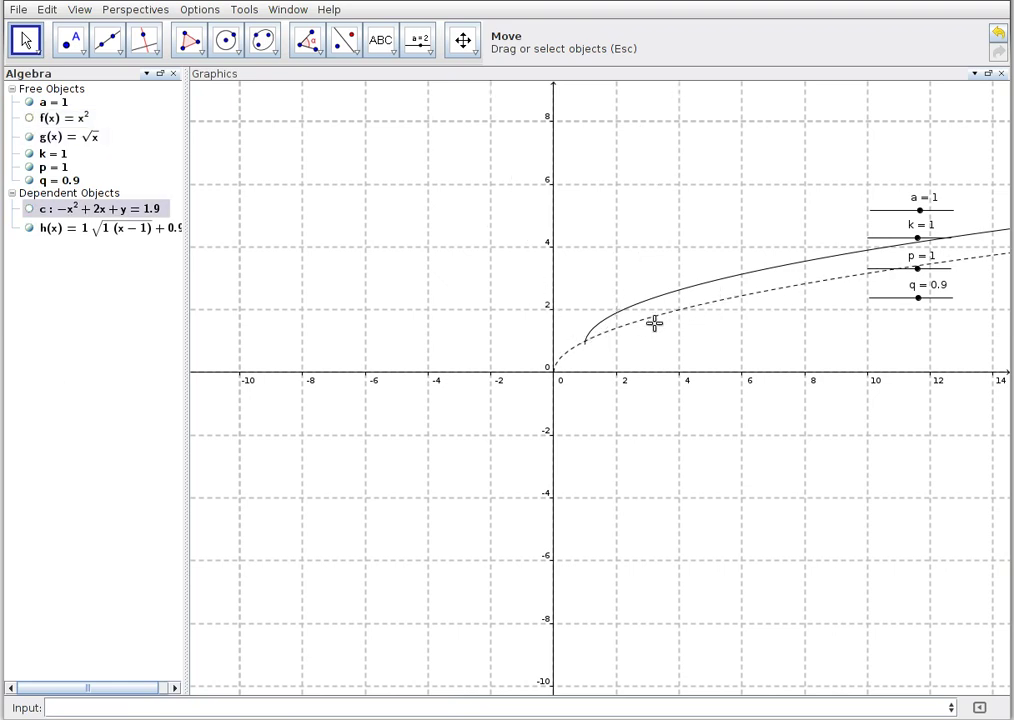
Step: Define the reciprocal function h(x)=1/x
click(118, 707)
text(h(x)=1/x)
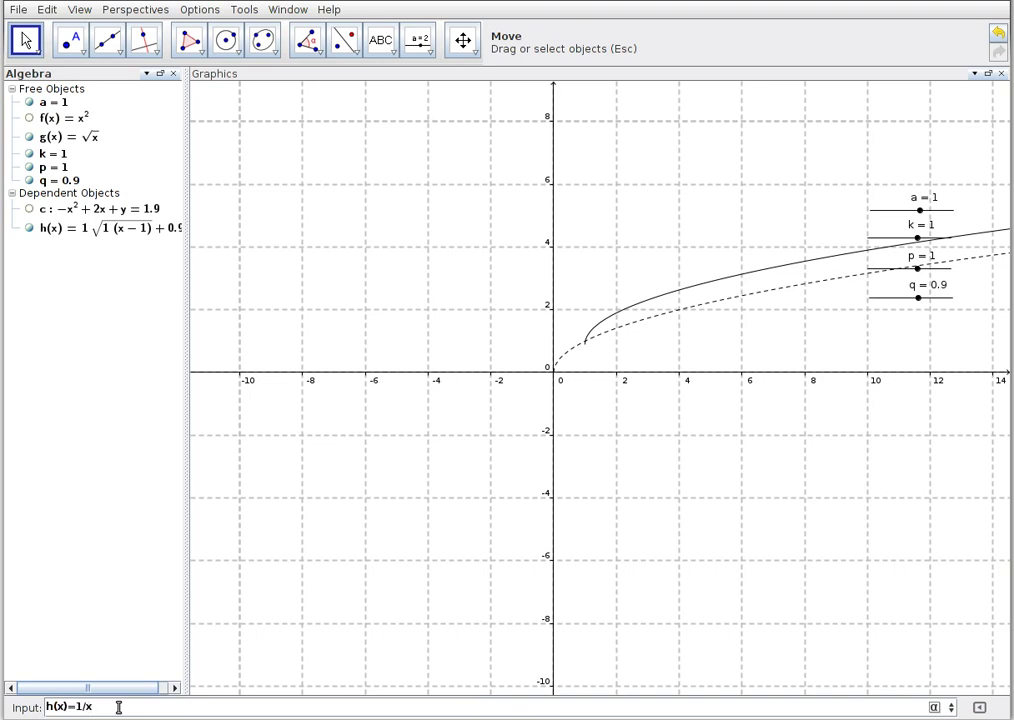
key(Return)
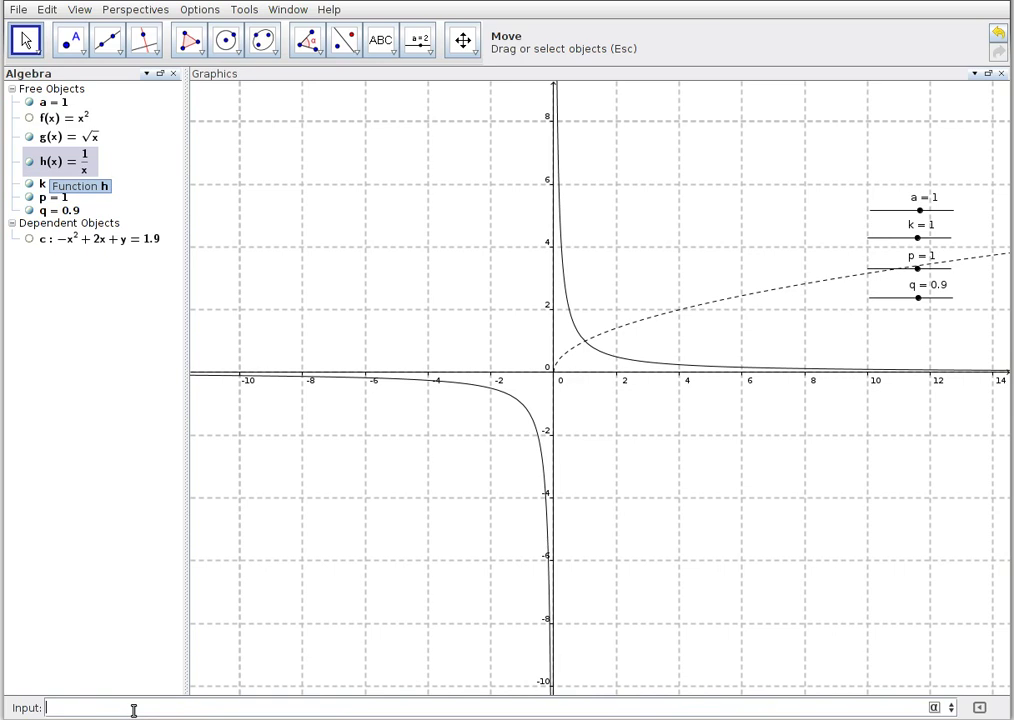
text((x))
key(BackSpace)
key(BackSpace)
key(BackSpace)
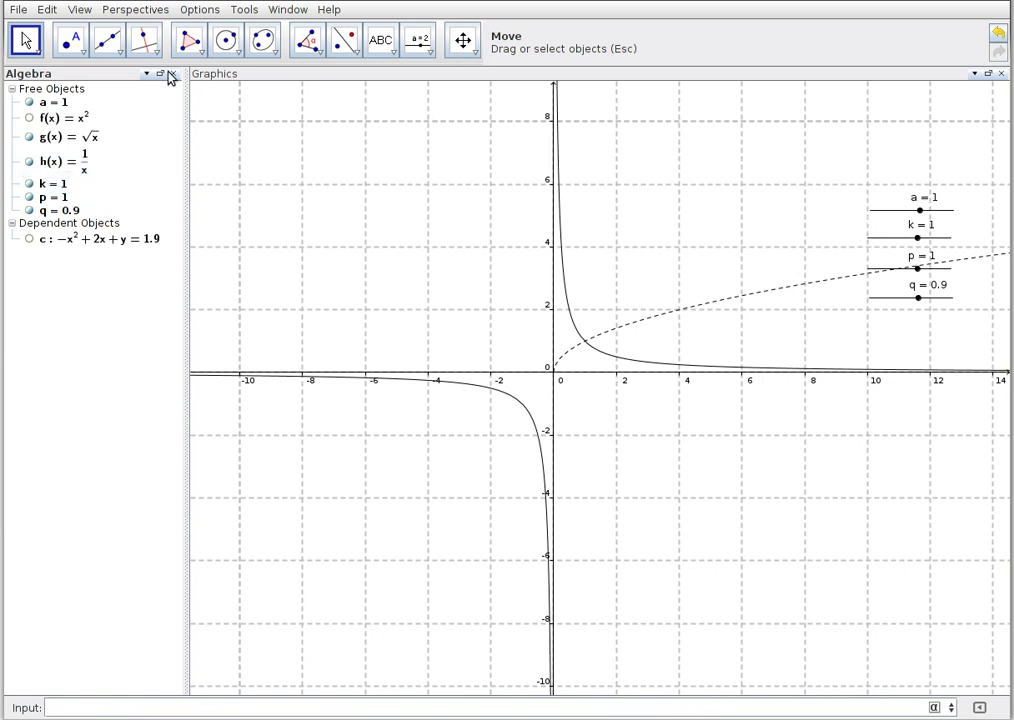
Step: Create a number slider b above slider a with minimum .1, maximum 5 and increment 0.1
click(416, 46)
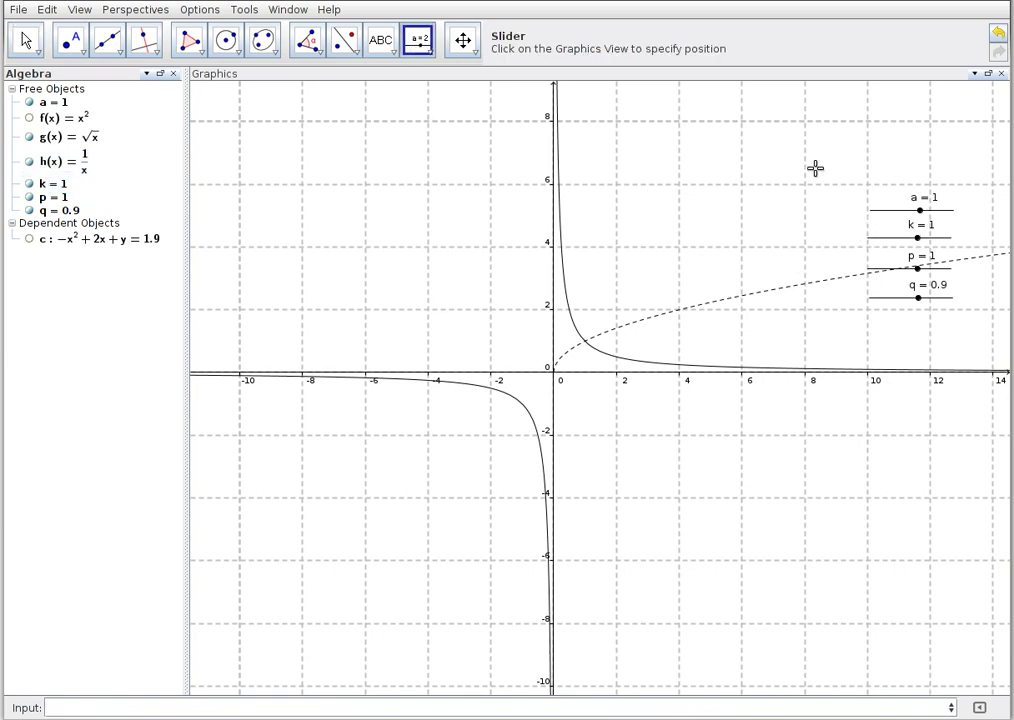
click(869, 143)
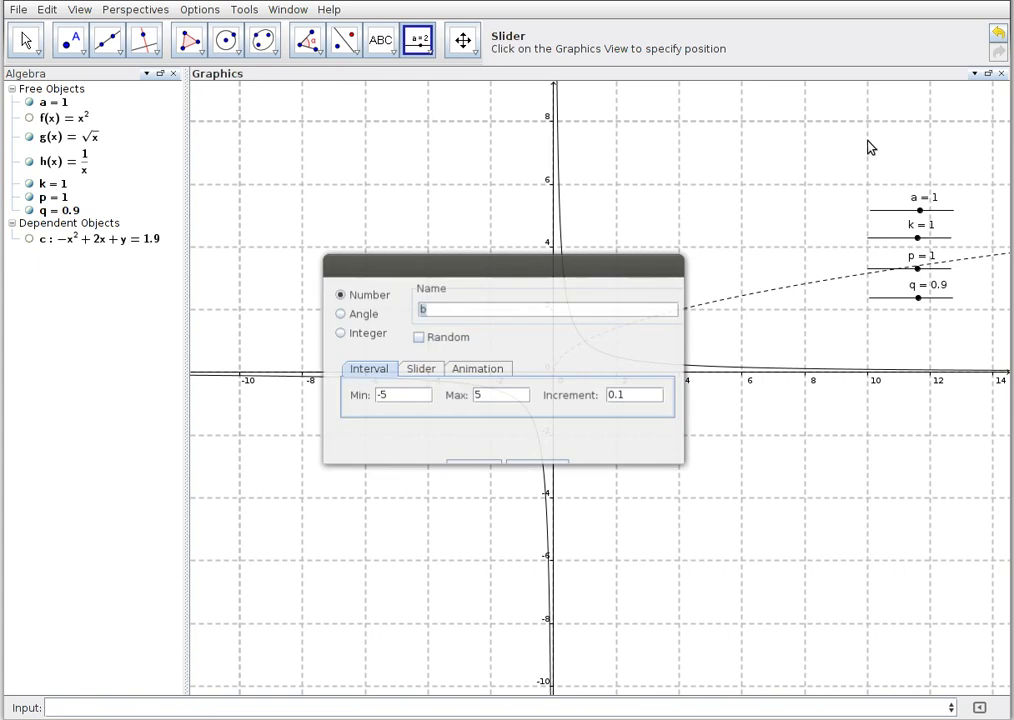
click(398, 399)
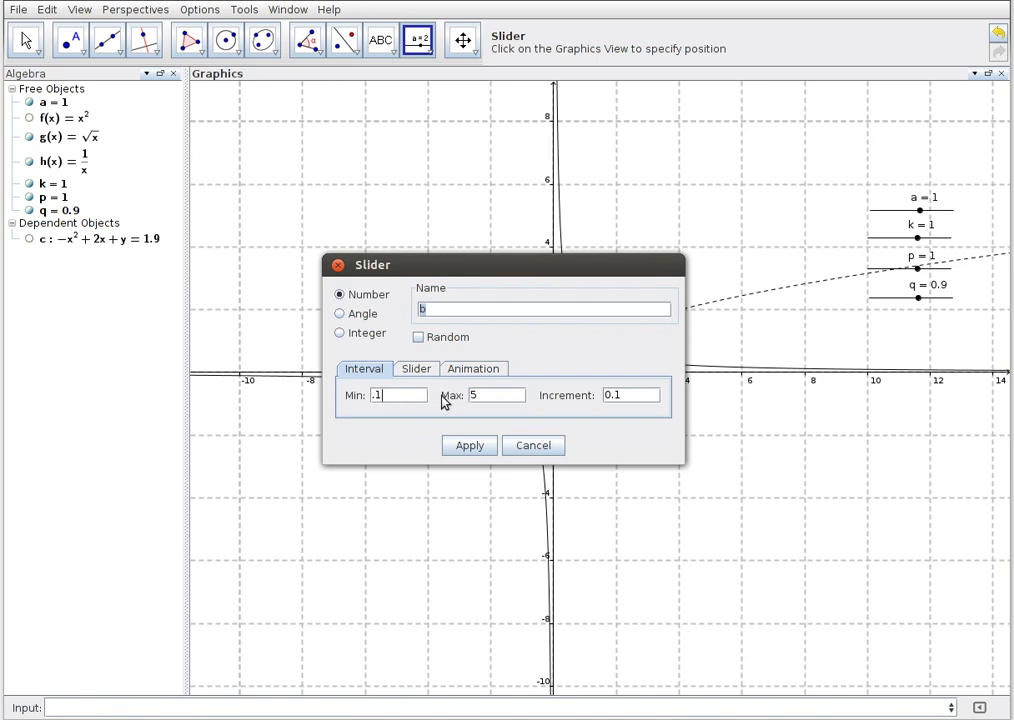
click(467, 446)
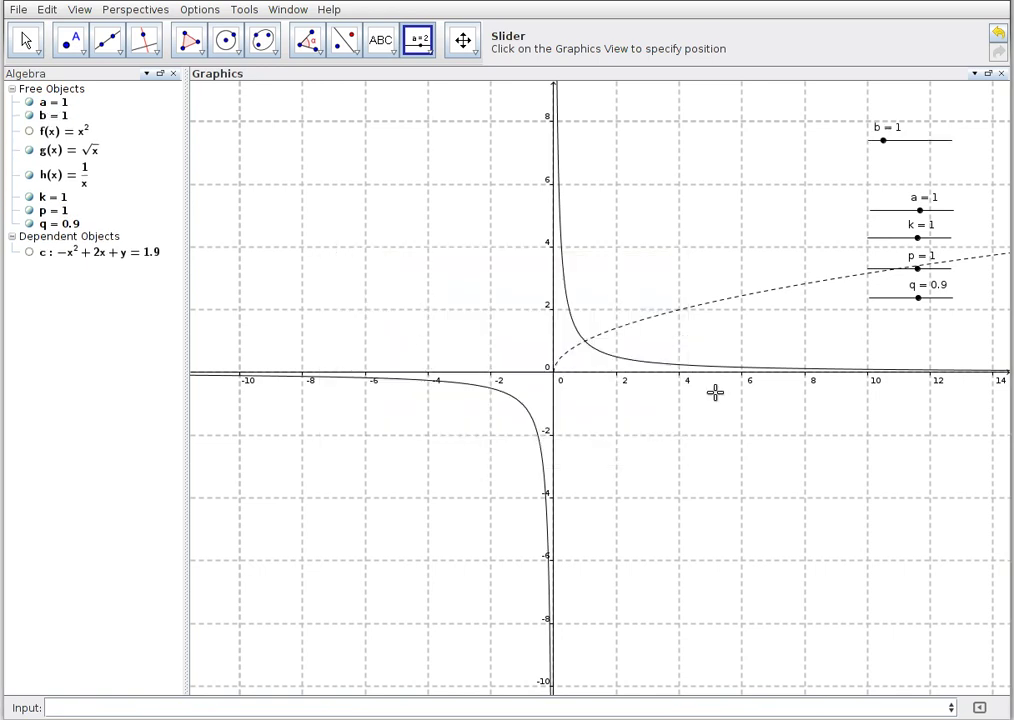
Step: Define the exponential function j(x) = b^x and set slider b to 2
click(76, 708)
text(j(x) = b^x)
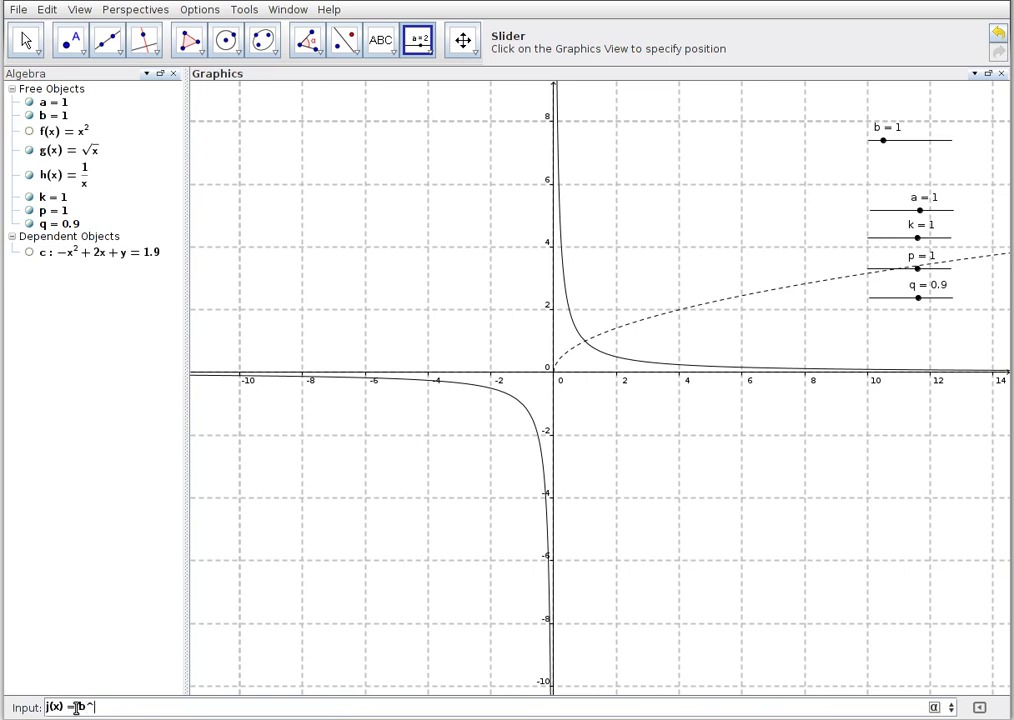
key(Return)
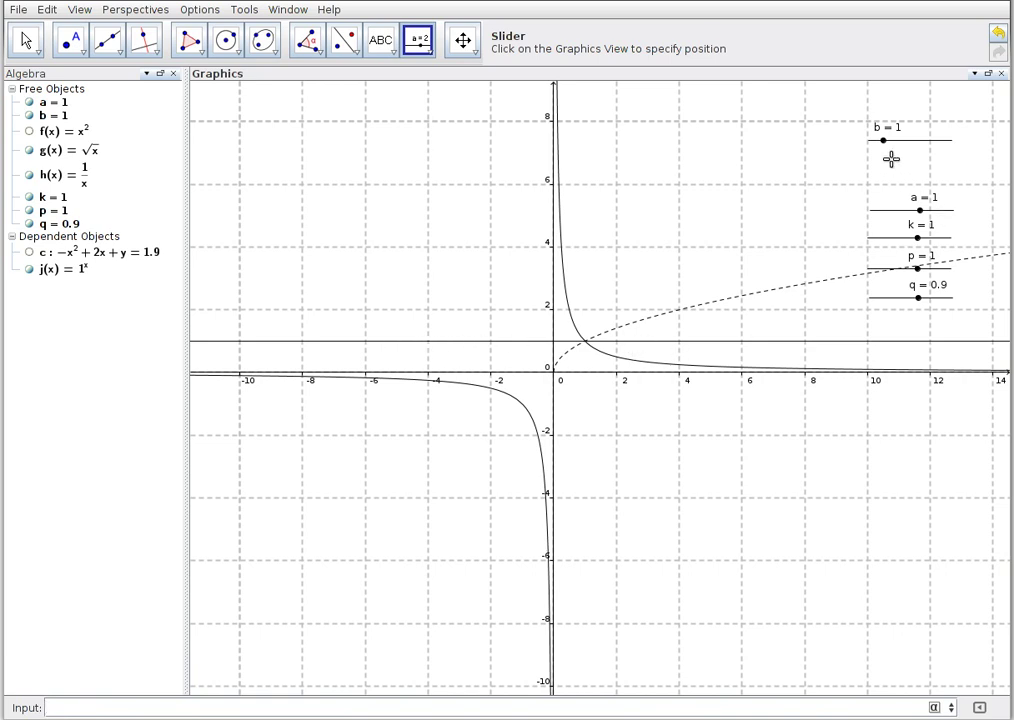
drag(884, 142, 901, 145)
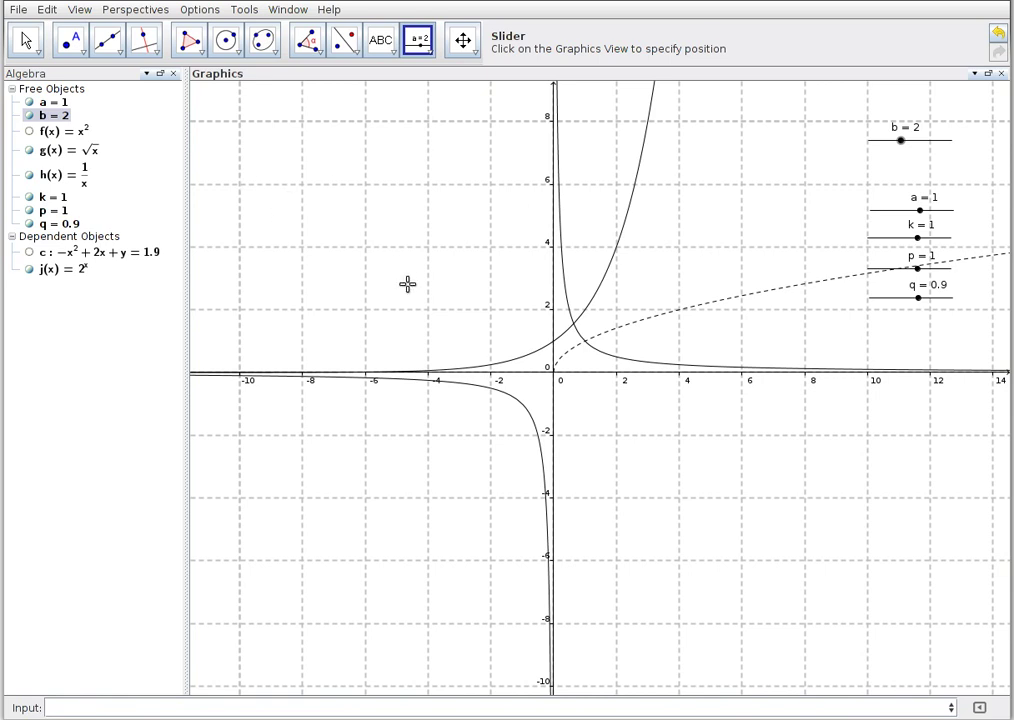
Step: Show the graph of f(x)=x^2 again and delete the transformed parabola c
right_click(84, 257)
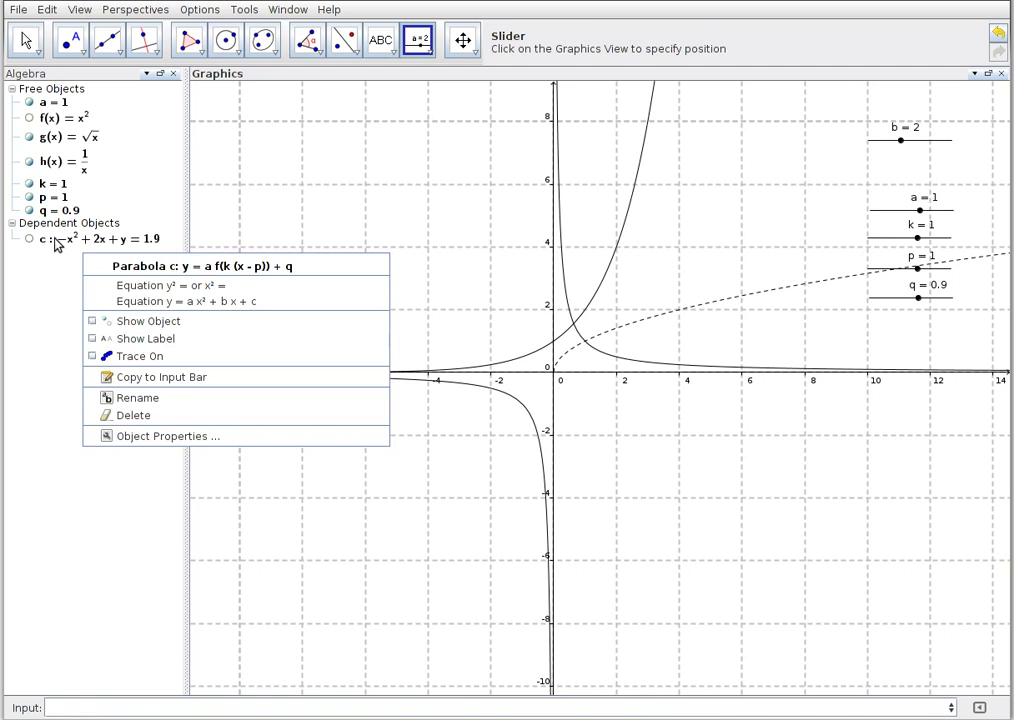
click(29, 115)
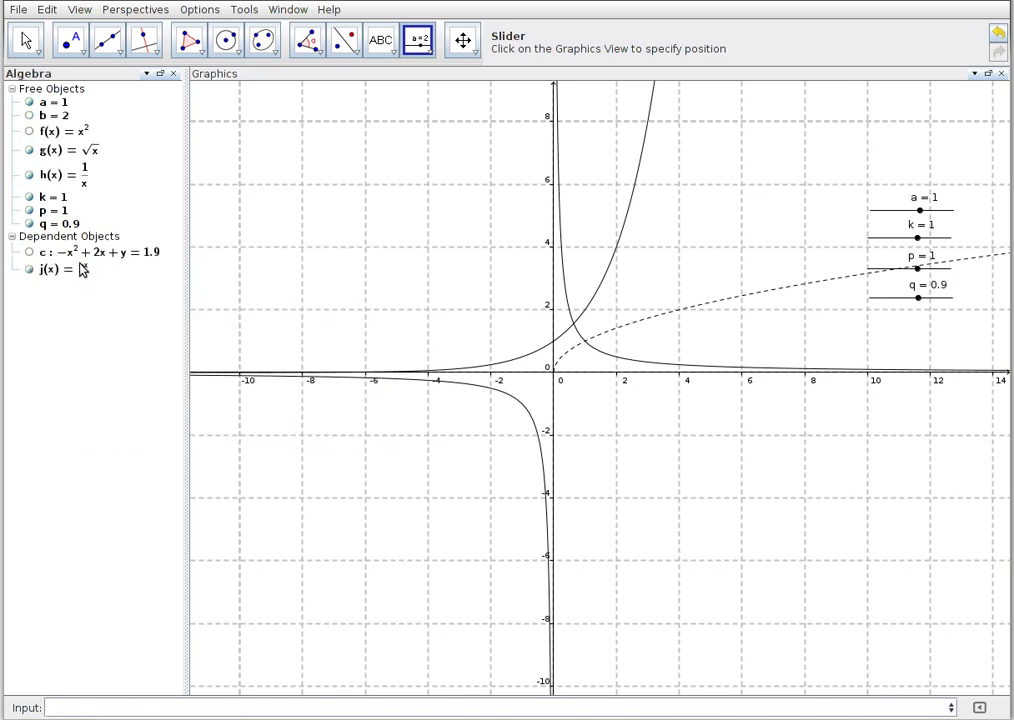
click(29, 115)
click(29, 131)
click(30, 253)
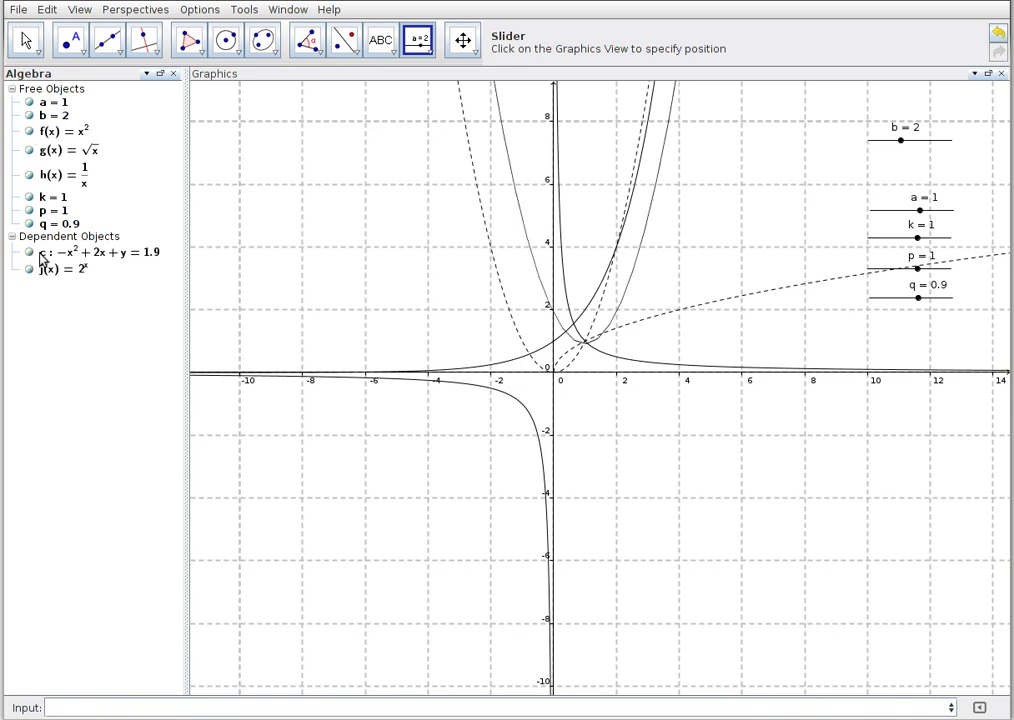
right_click(78, 257)
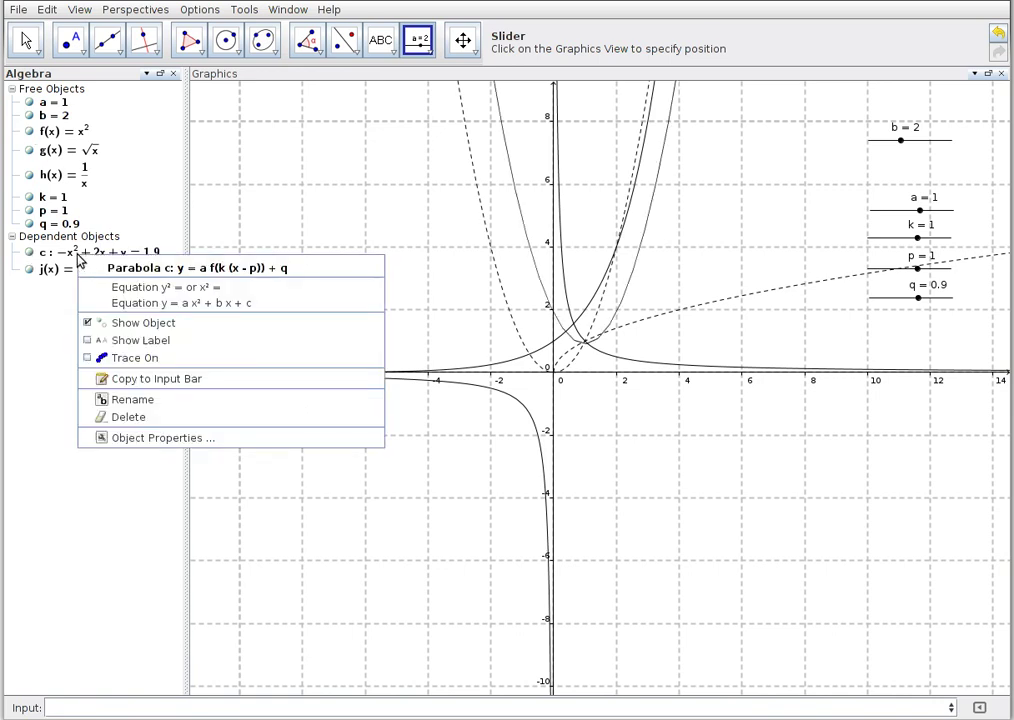
click(135, 417)
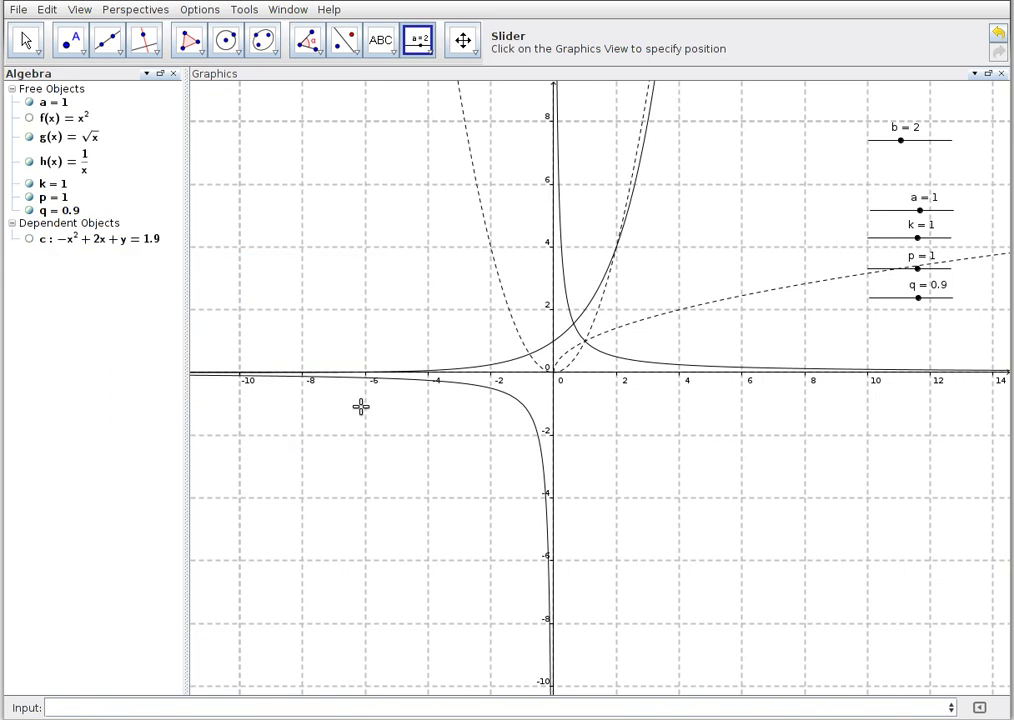
right_click(85, 239)
click(133, 272)
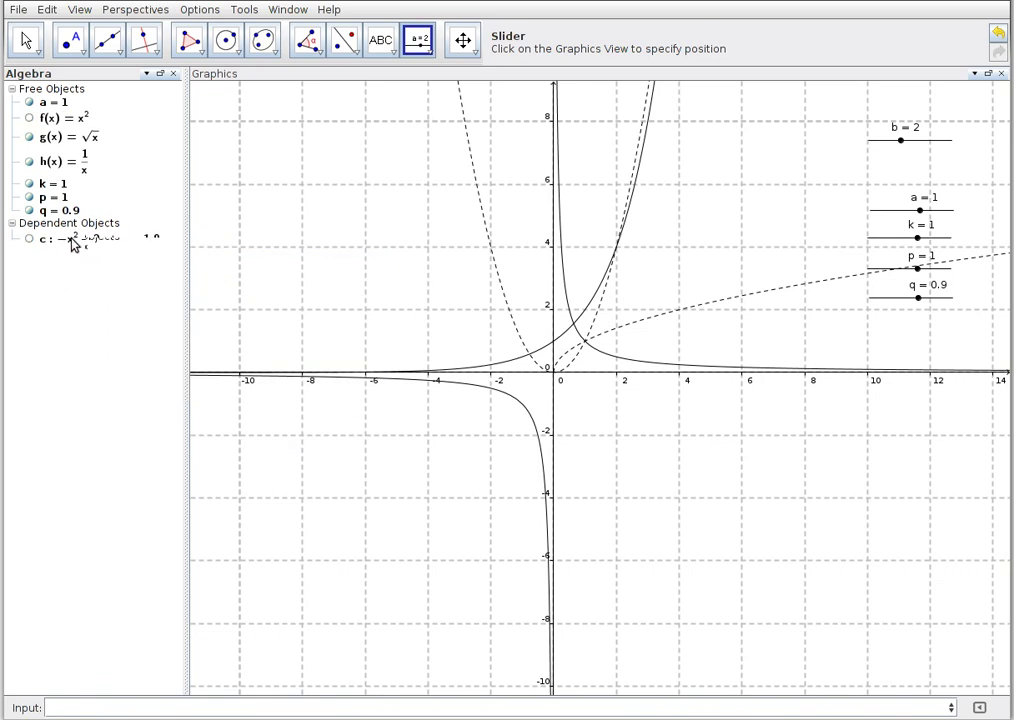
click(11, 237)
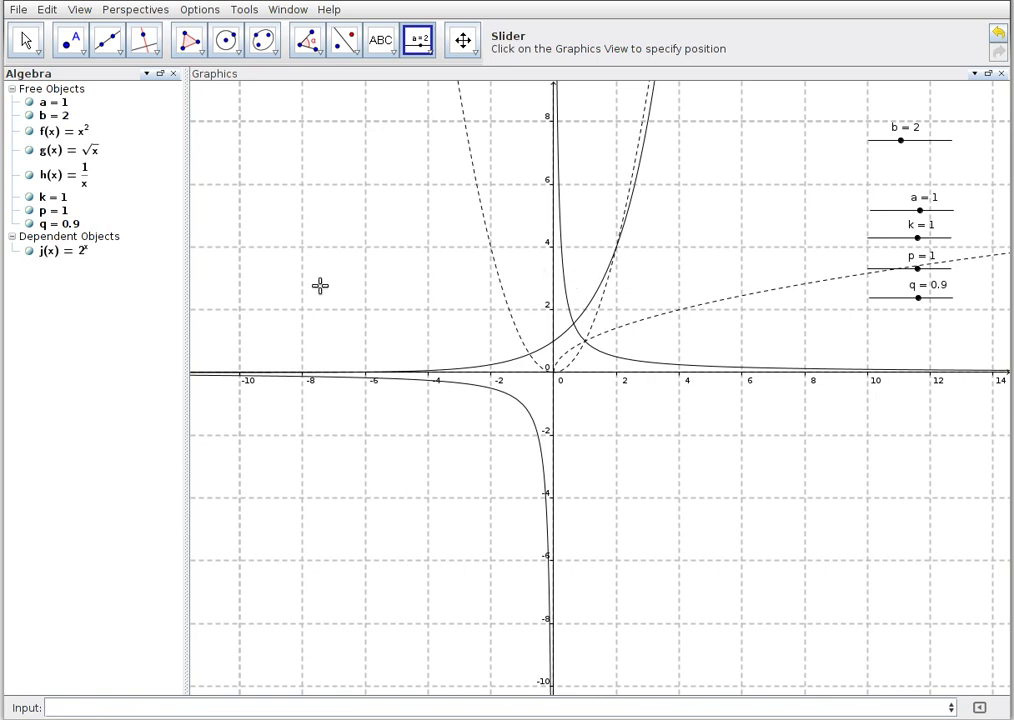
Step: Change the line style of functions h and j to the same short dashes used for f and g
right_click(57, 139)
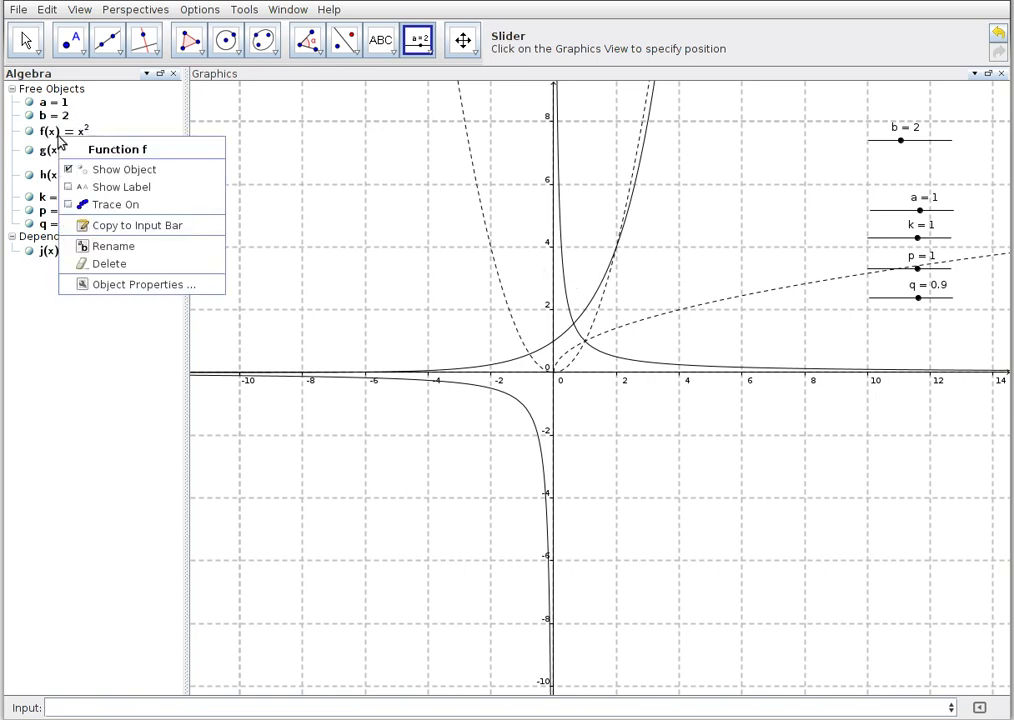
click(140, 284)
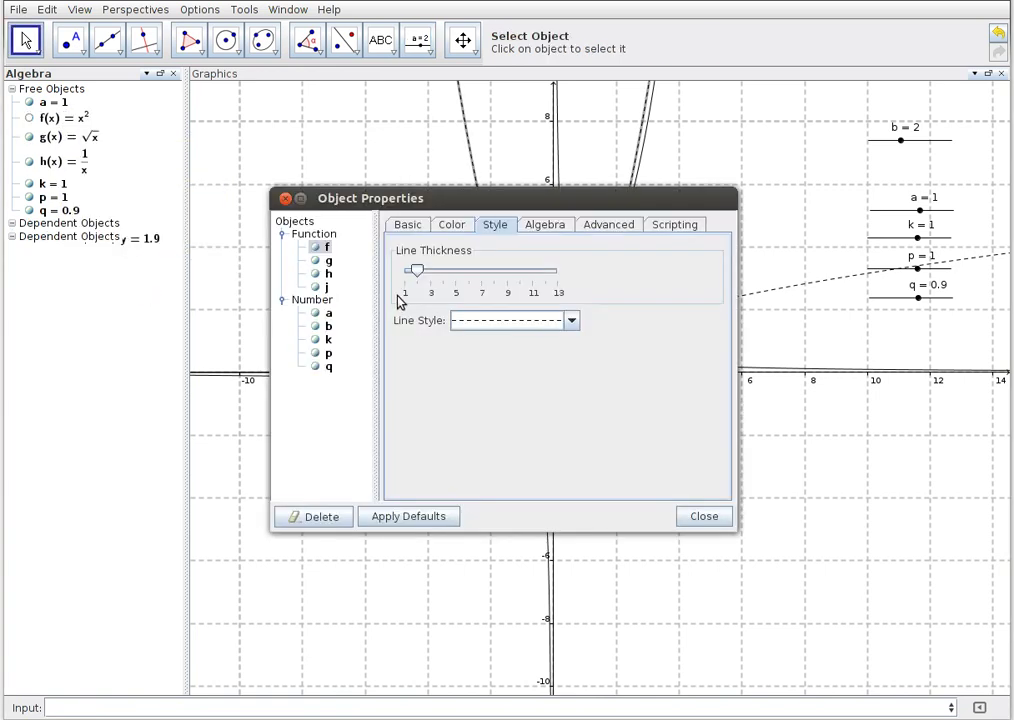
ctrl+click(322, 262)
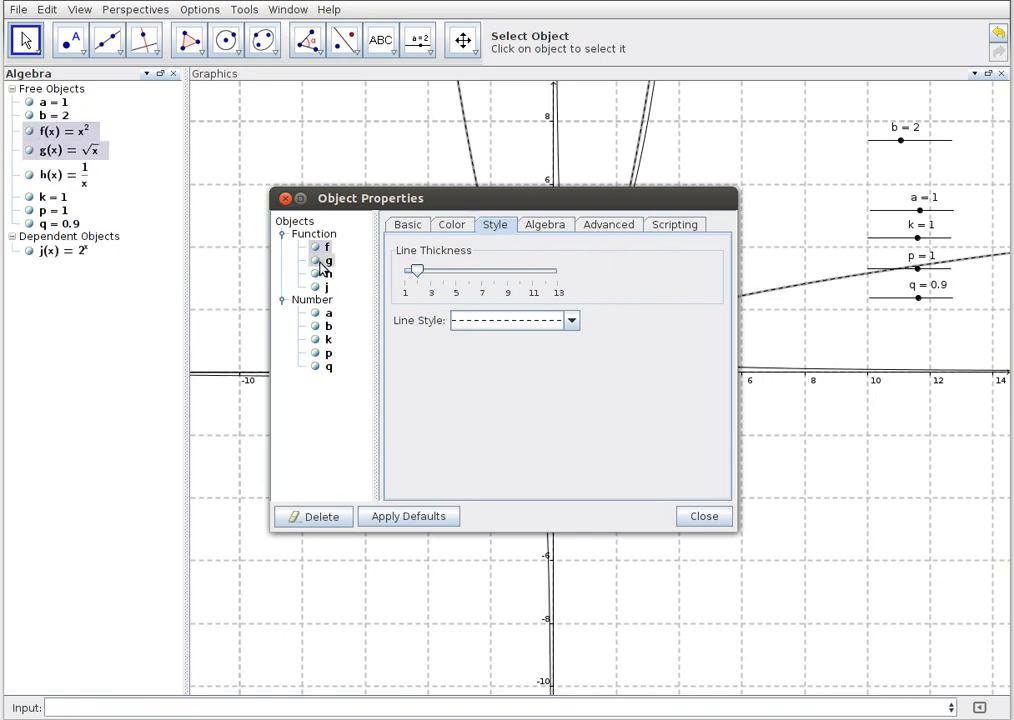
click(322, 262)
ctrl+click(324, 274)
click(321, 277)
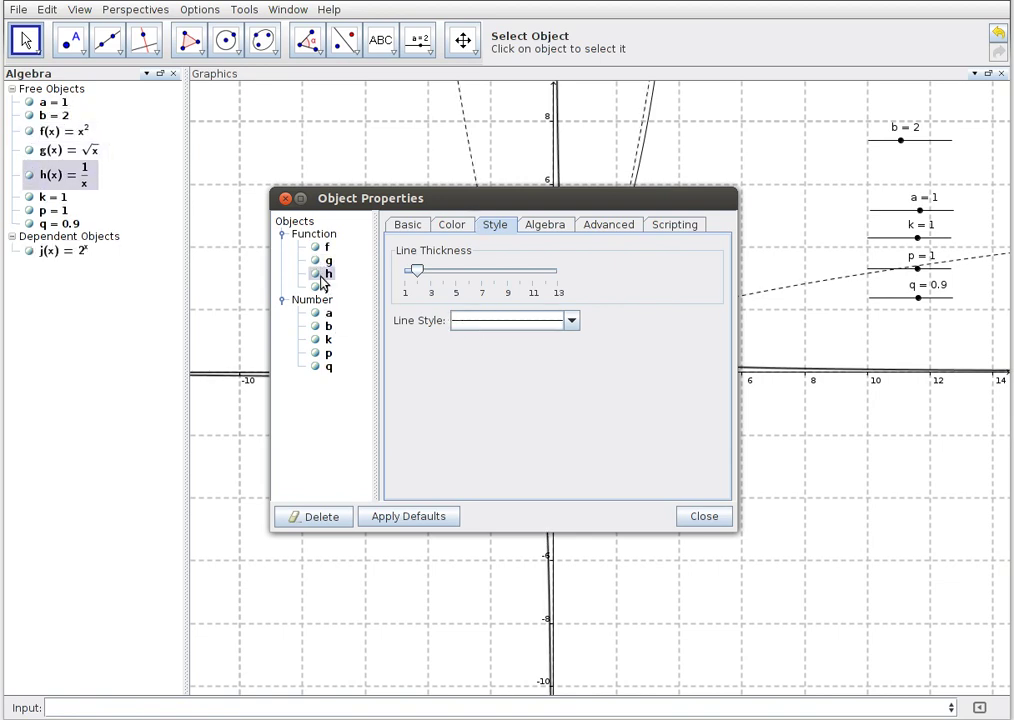
click(512, 322)
click(528, 374)
click(327, 287)
click(527, 331)
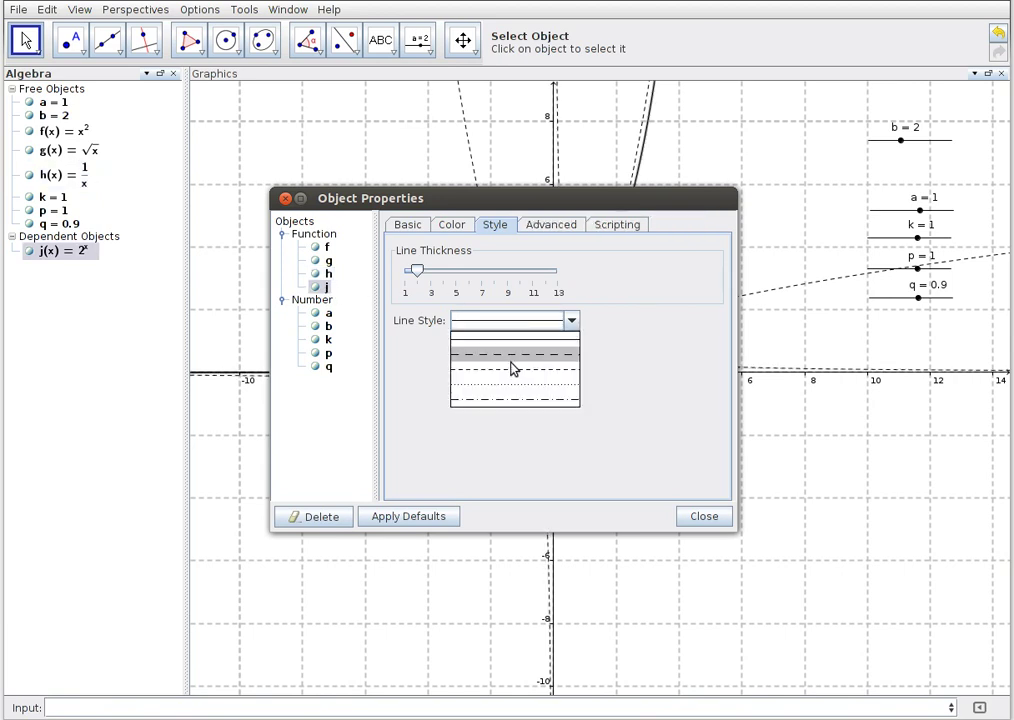
click(514, 378)
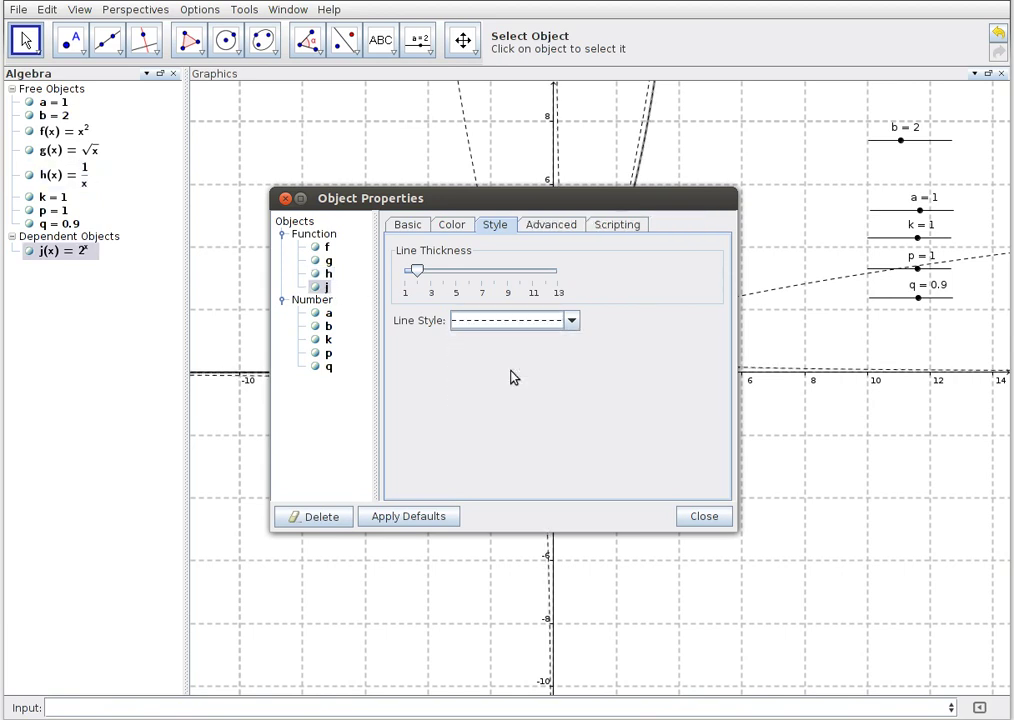
click(708, 520)
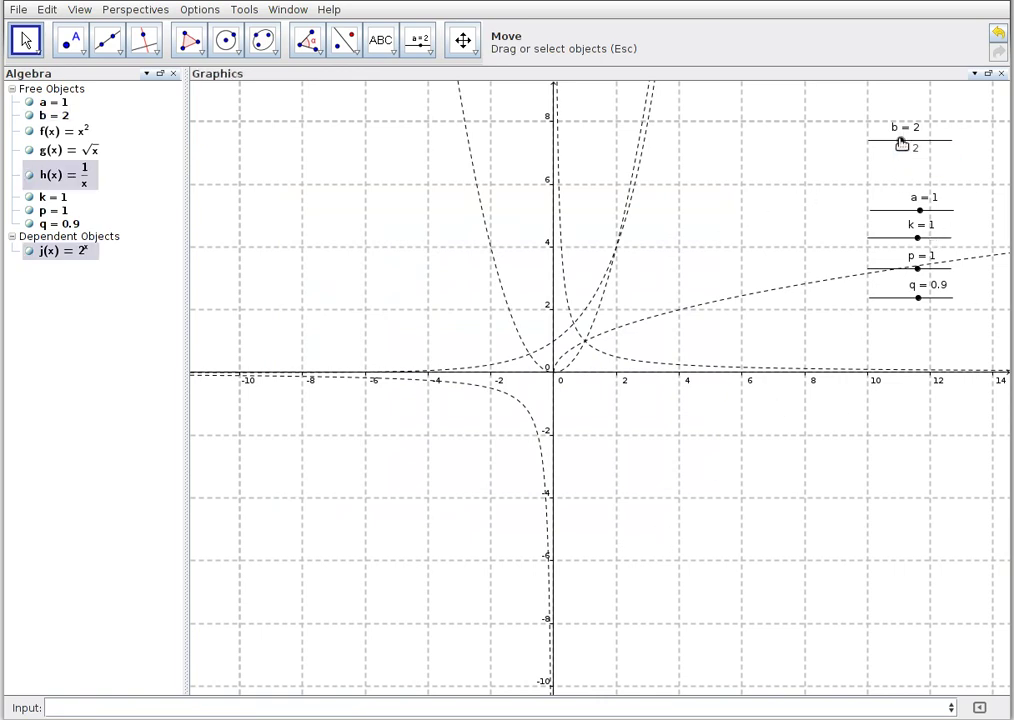
mouse_move(902, 145)
mouse_down()
mouse_move(921, 143)
mouse_move(871, 143)
mouse_move(901, 141)
mouse_up()
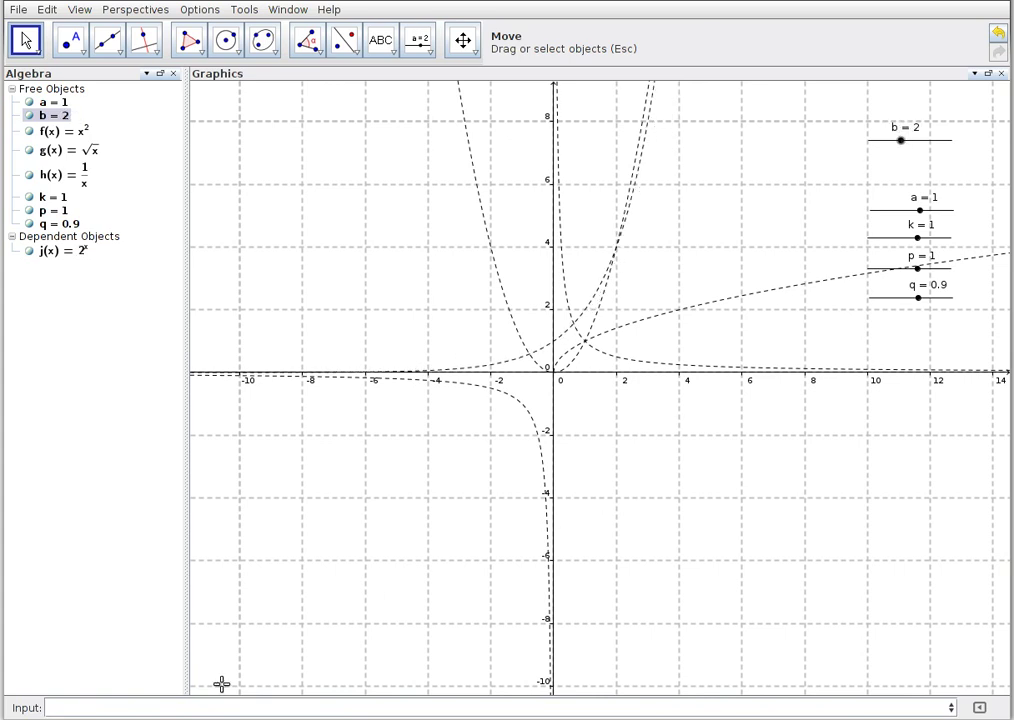
Step: Define the transformed quadratic function s(x)=a*f(k(x-p))+q
click(153, 708)
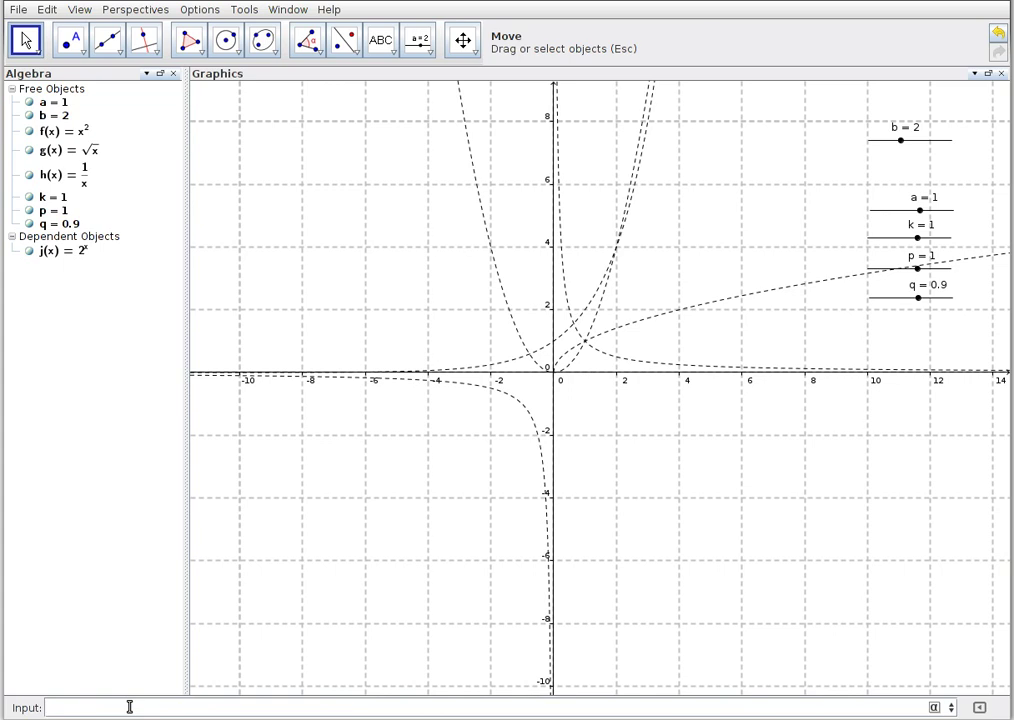
text(s(x)=a*f(k(x-p))
text(+q)
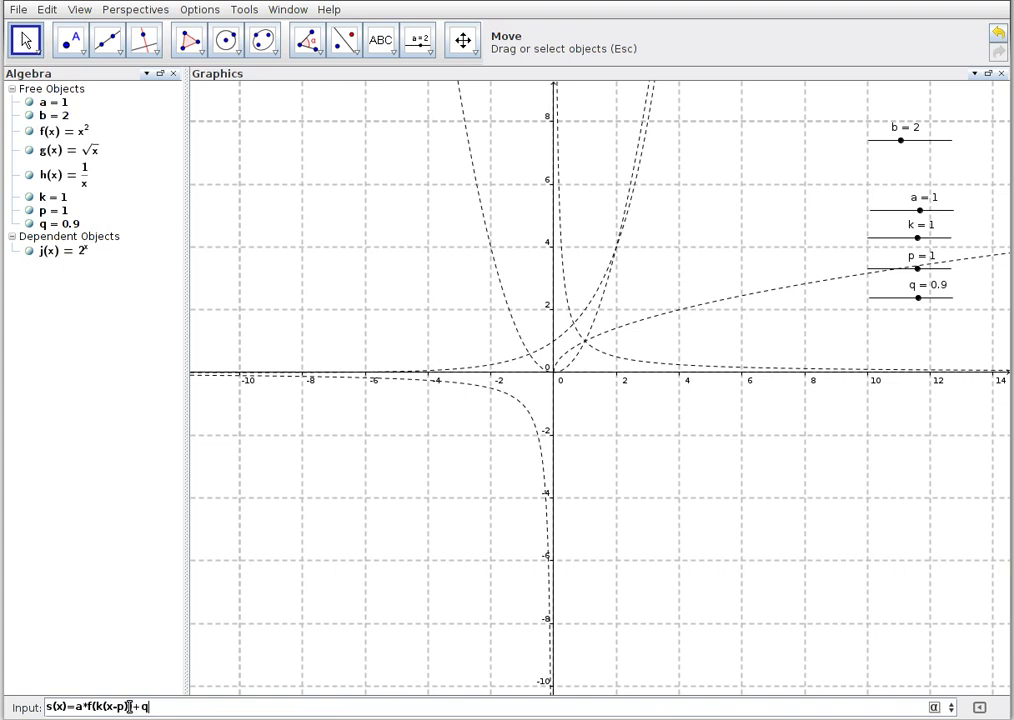
key(Return)
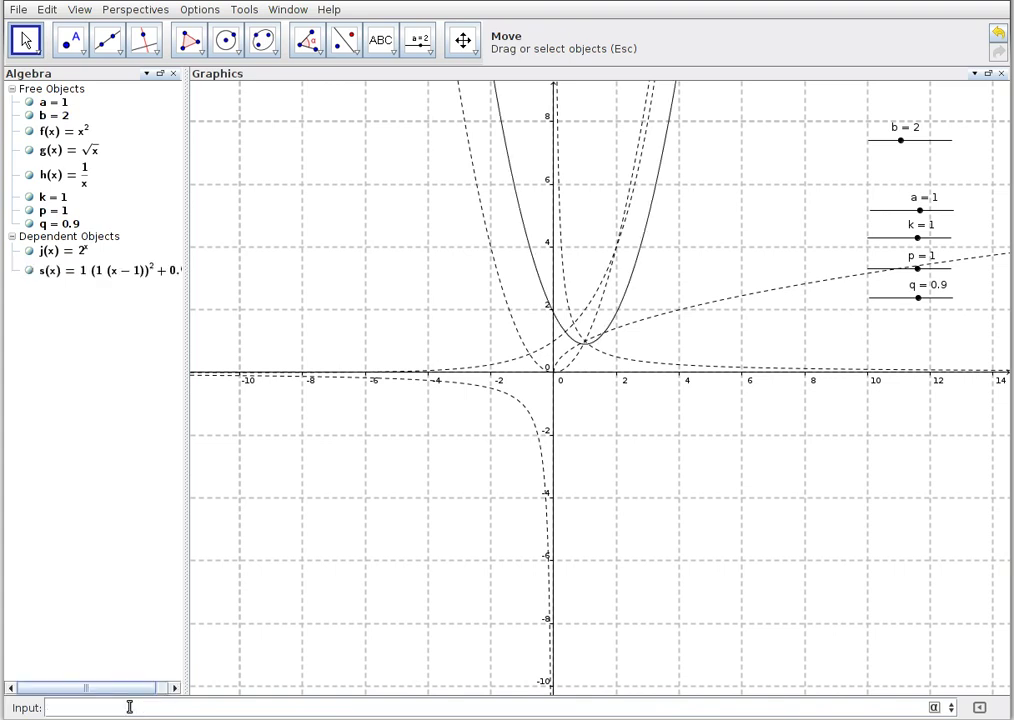
Step: Define the transformed square root function t(x)=a*g(k(x-p))+q
text(t(x)
text(=)
text(a*)
text(g(k))
text((x-p)
text())+q)
key(Return)
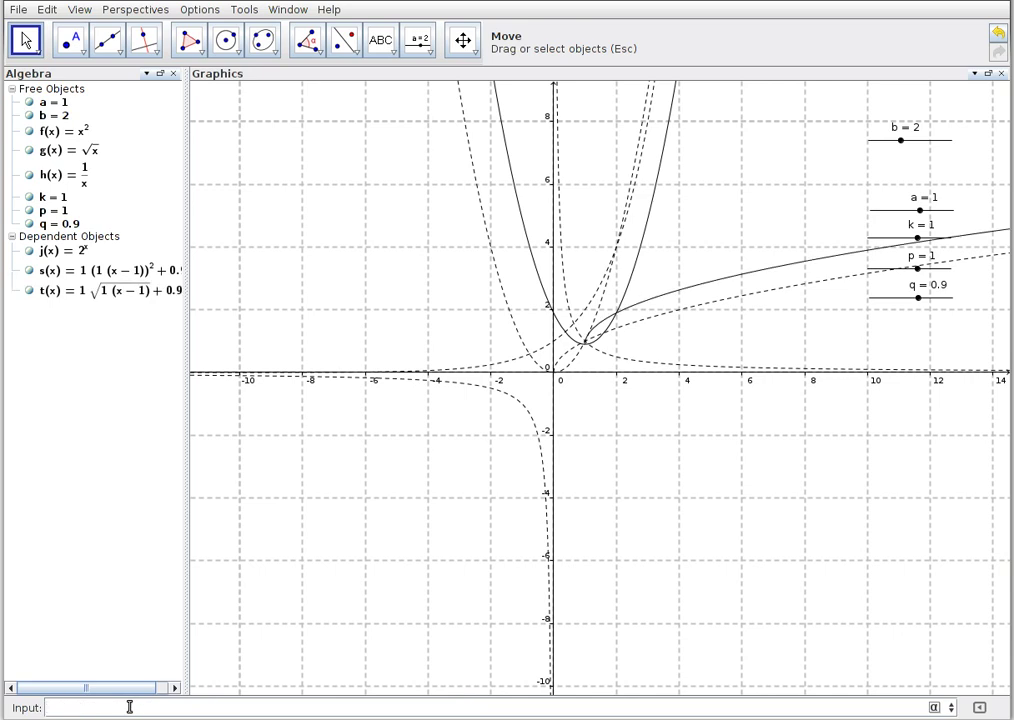
Step: Define the transformed reciprocal function u(x)=a*h(k(x-p))+q
text(u(x)=a*)
key(BackSpace)
text(h)
key(BackSpace)
key(BackSpace)
text(h)
key(BackSpace)
text(h(x)
key(BackSpace)
text(k(x-p))+q)
key(Return)
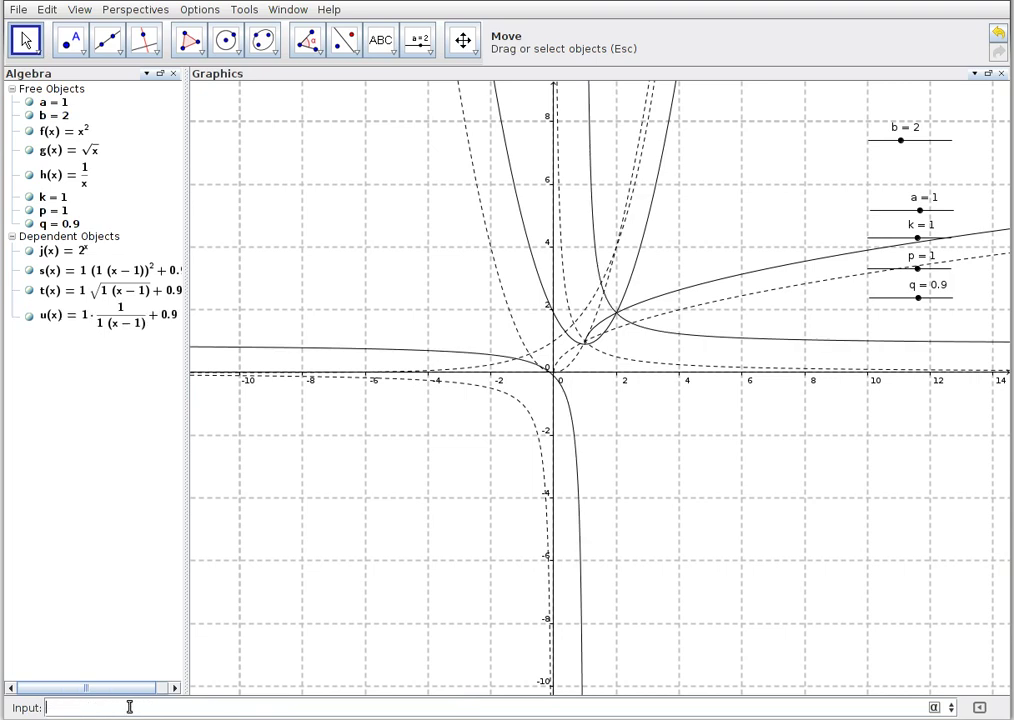
Step: Define the transformed exponential function v(x)=a*j(k(x-p))+q
text(v(x)=)
text(aj(k(x-p))+q)
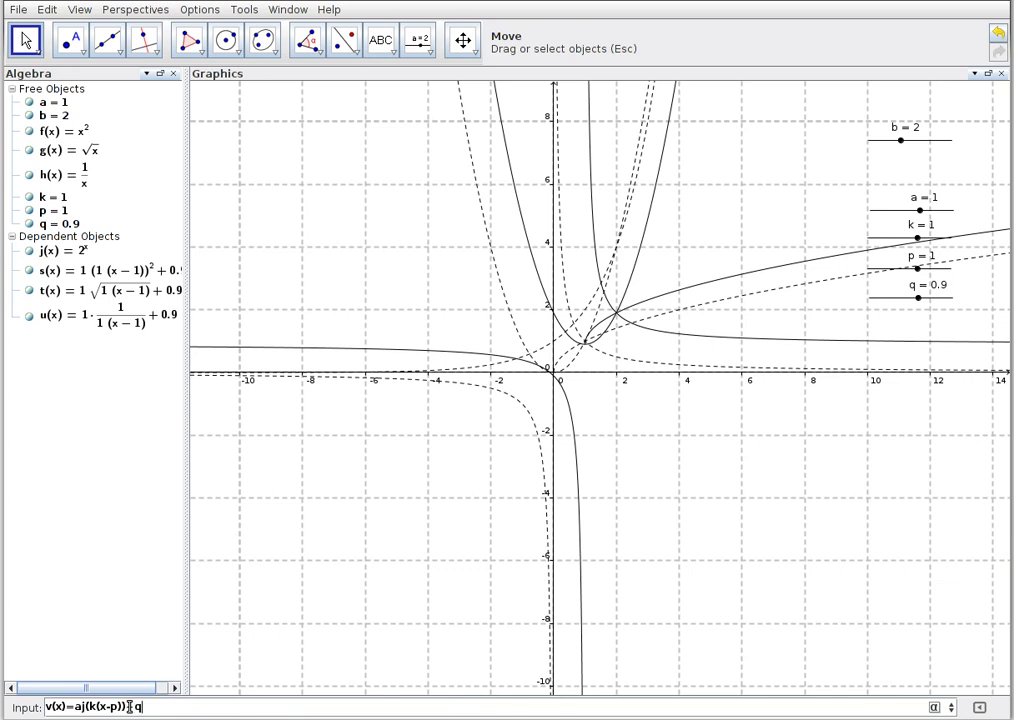
key(Return)
key(Return)
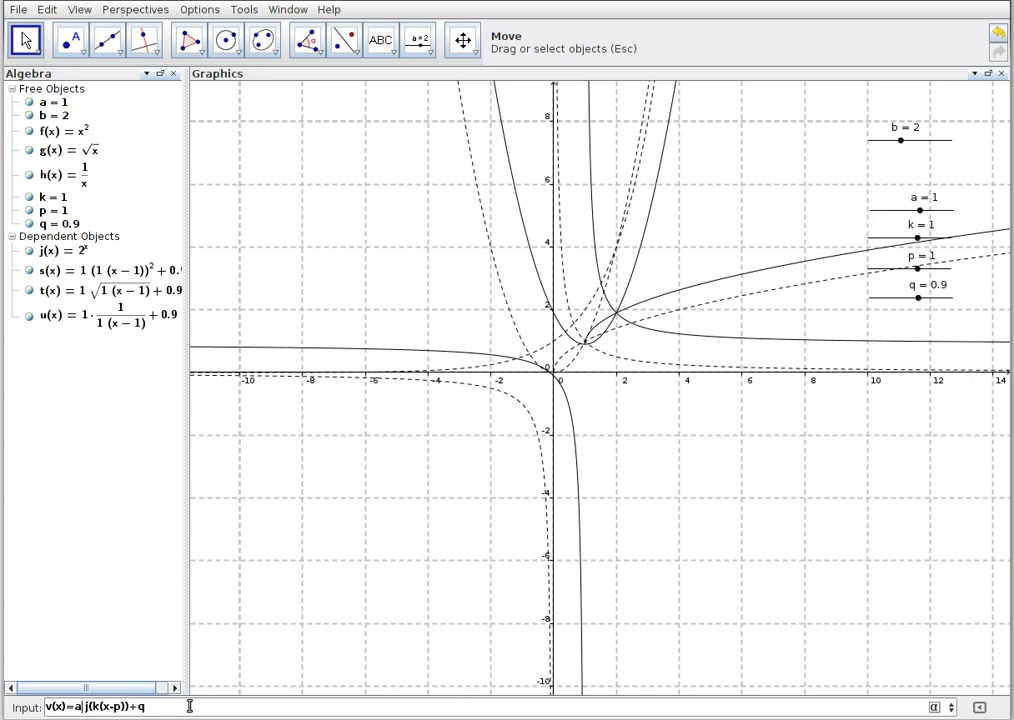
text(*)
key(Return)
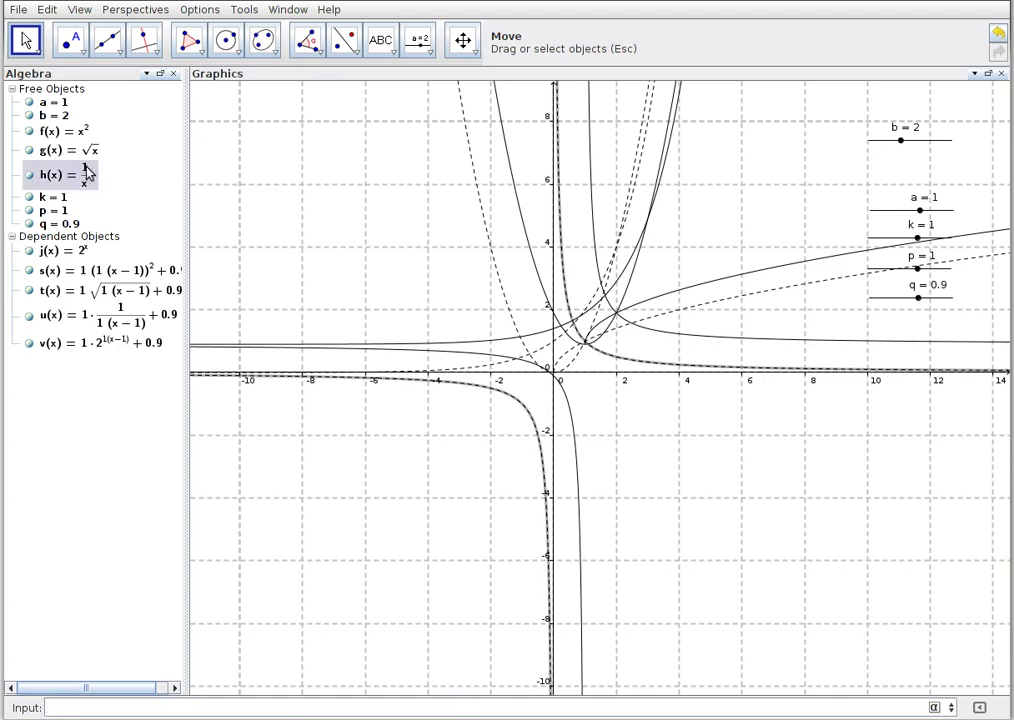
Step: Hide the graphs of f, g, h, s, t and u, leaving only the exponential functions j and v shown
click(29, 132)
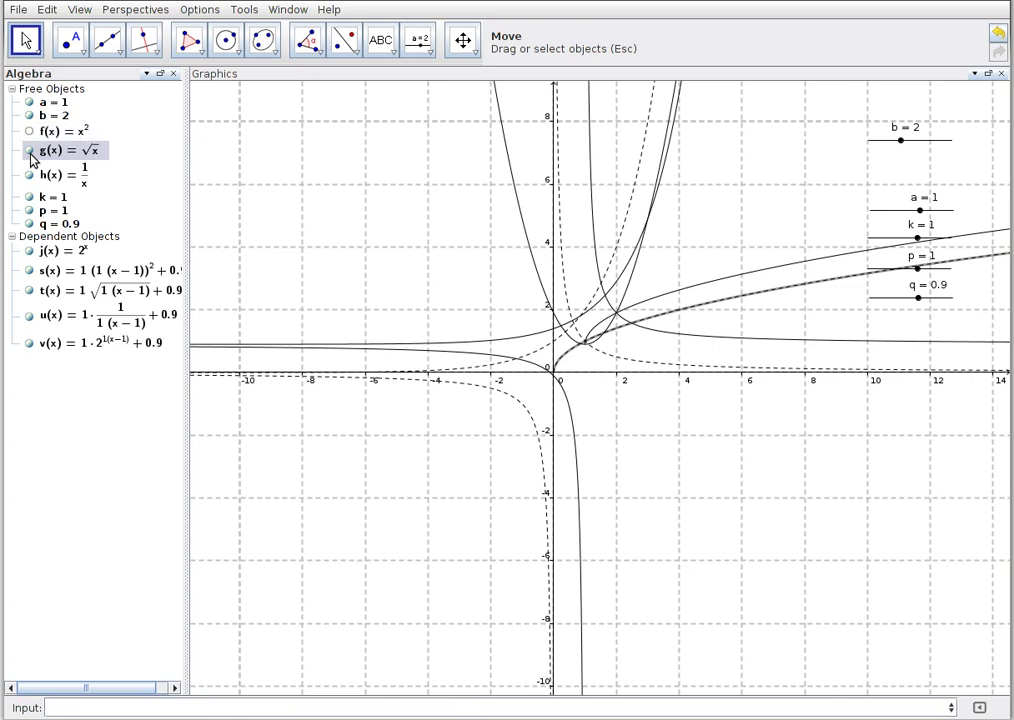
click(29, 150)
click(29, 175)
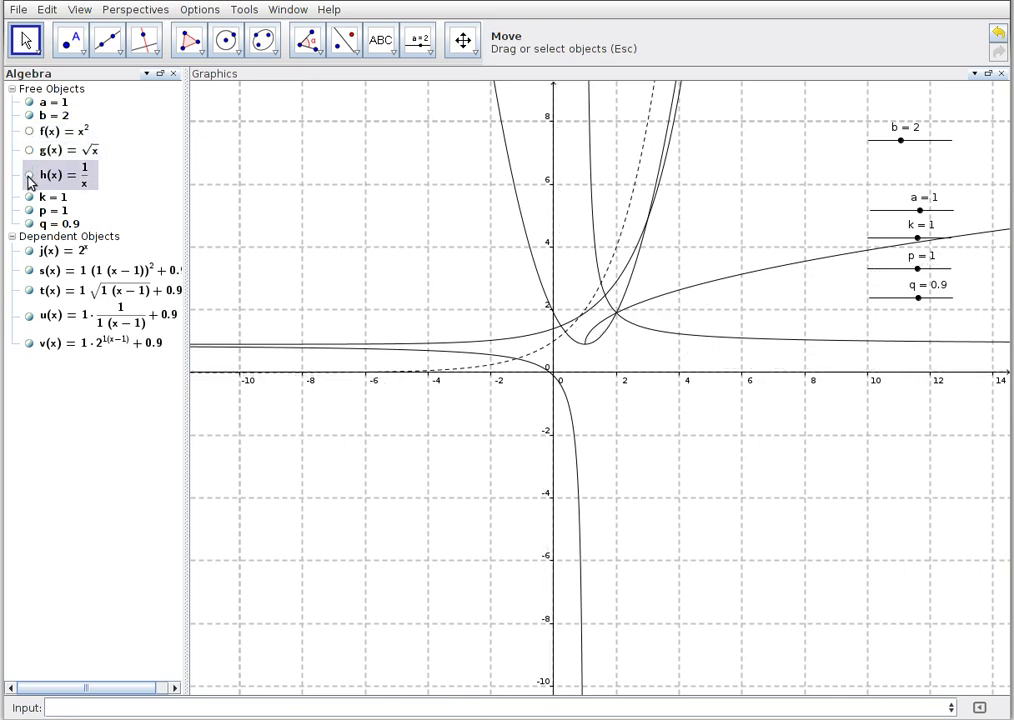
click(29, 271)
click(29, 290)
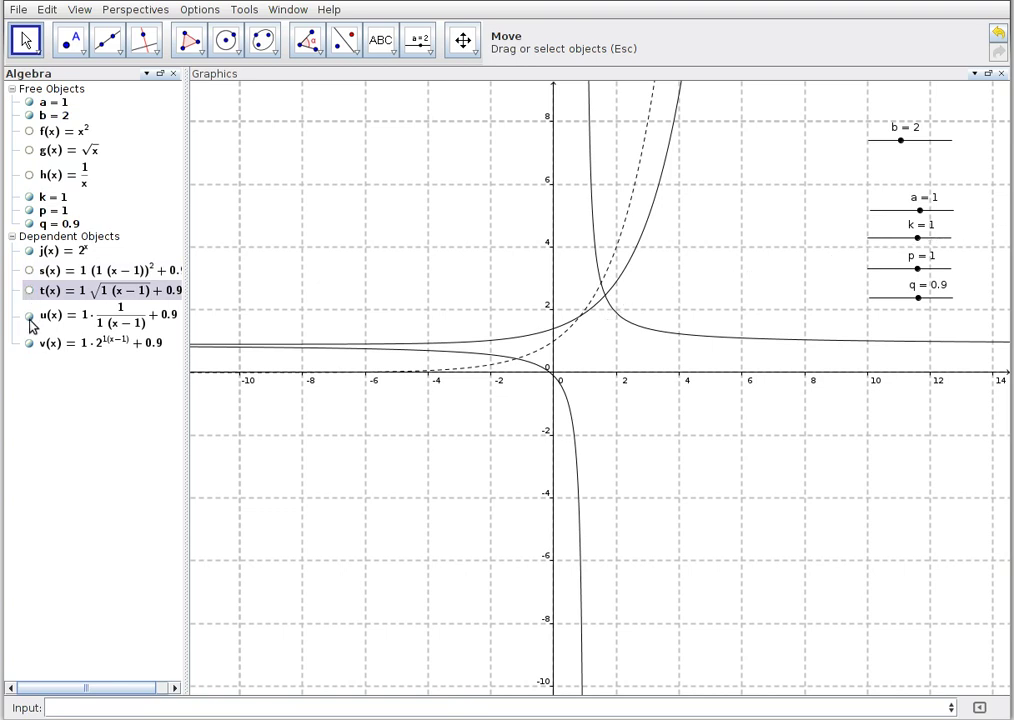
click(29, 316)
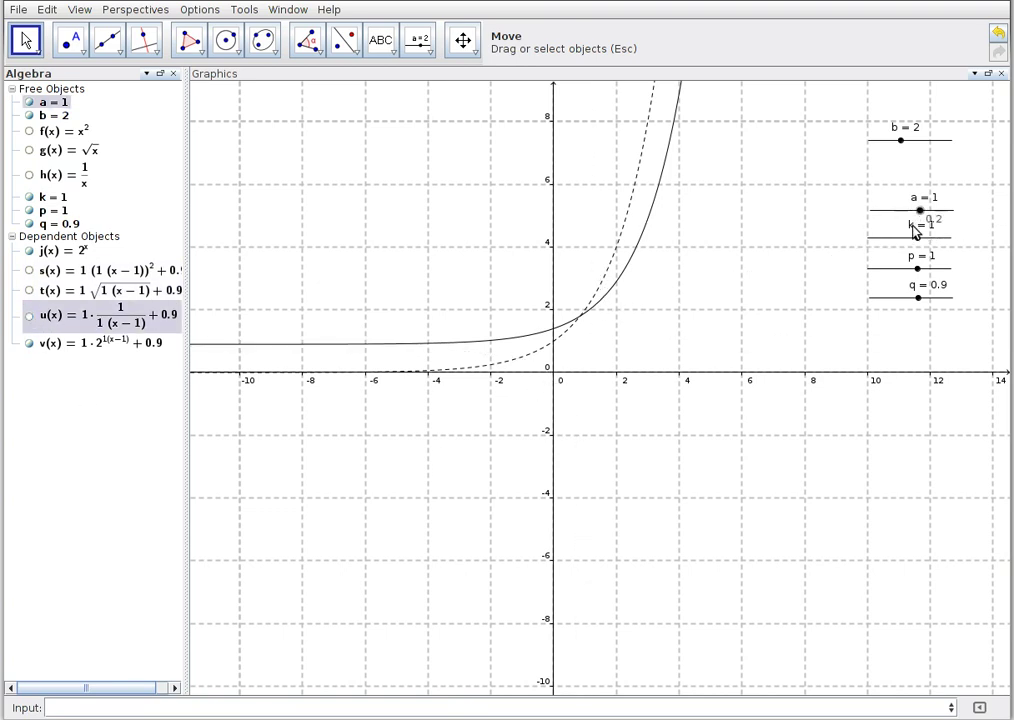
Step: Shift the transformed exponential curve by setting slider p to 2.9 and slider q to -1
drag(917, 268, 885, 307)
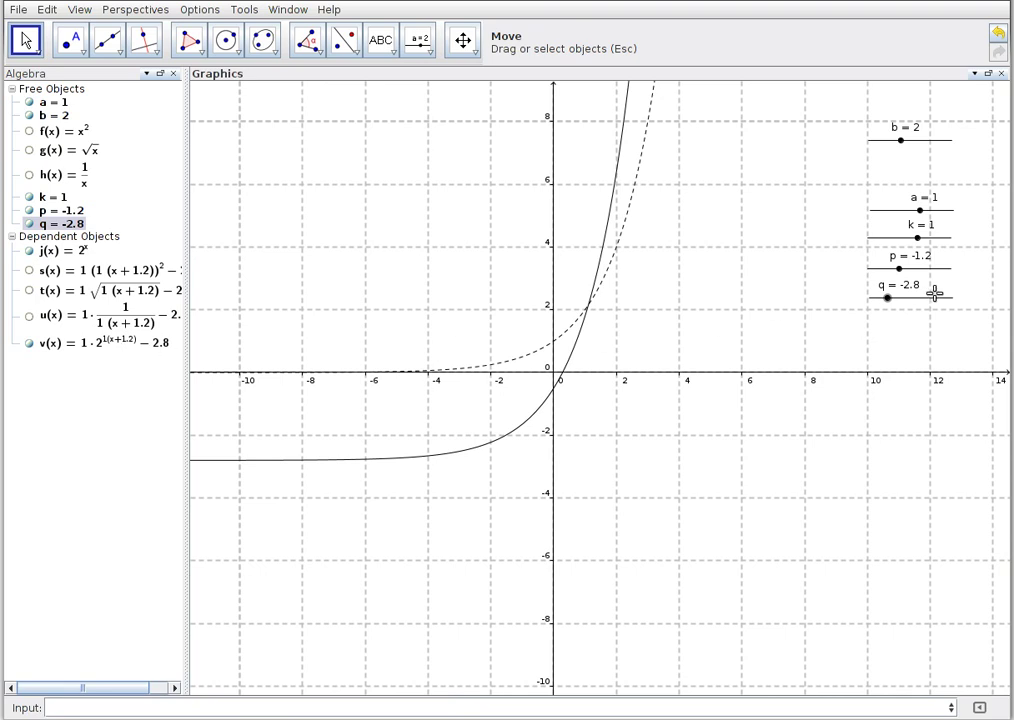
drag(899, 271, 932, 277)
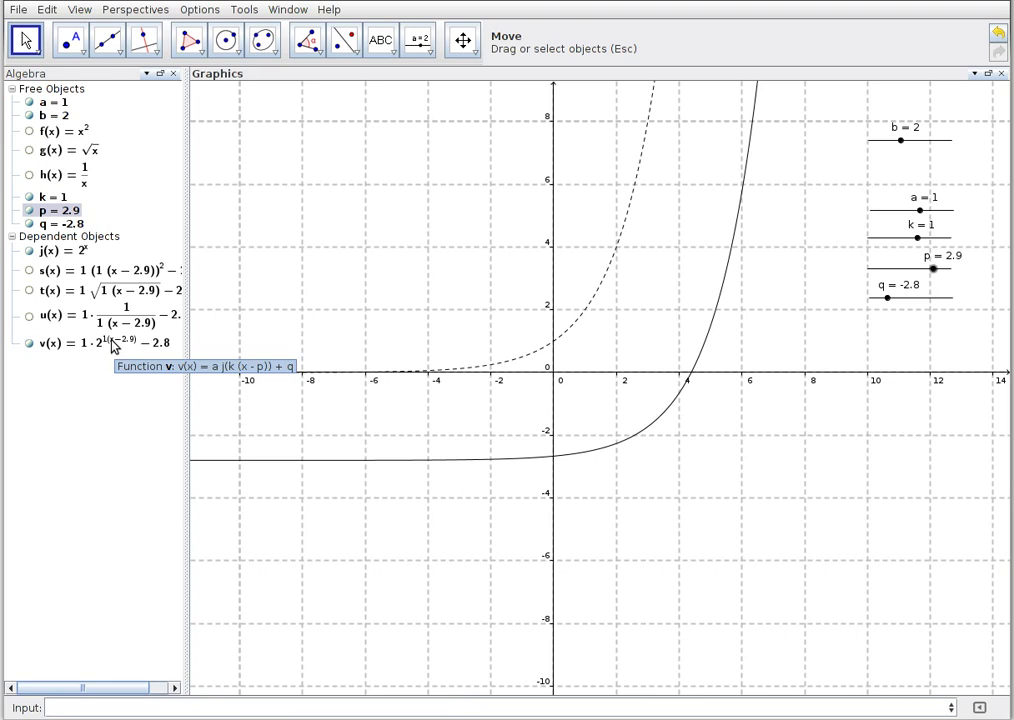
mouse_move(887, 298)
mouse_down()
mouse_move(921, 302)
mouse_move(897, 302)
mouse_up()
drag(903, 302, 903, 302)
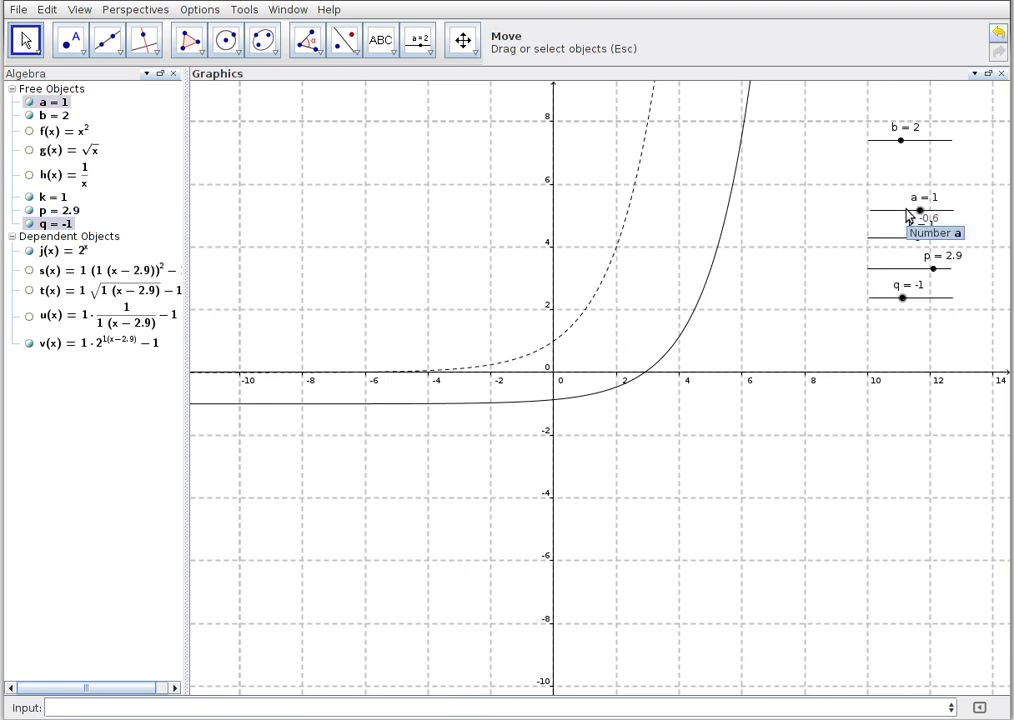
key(ctrl+z)
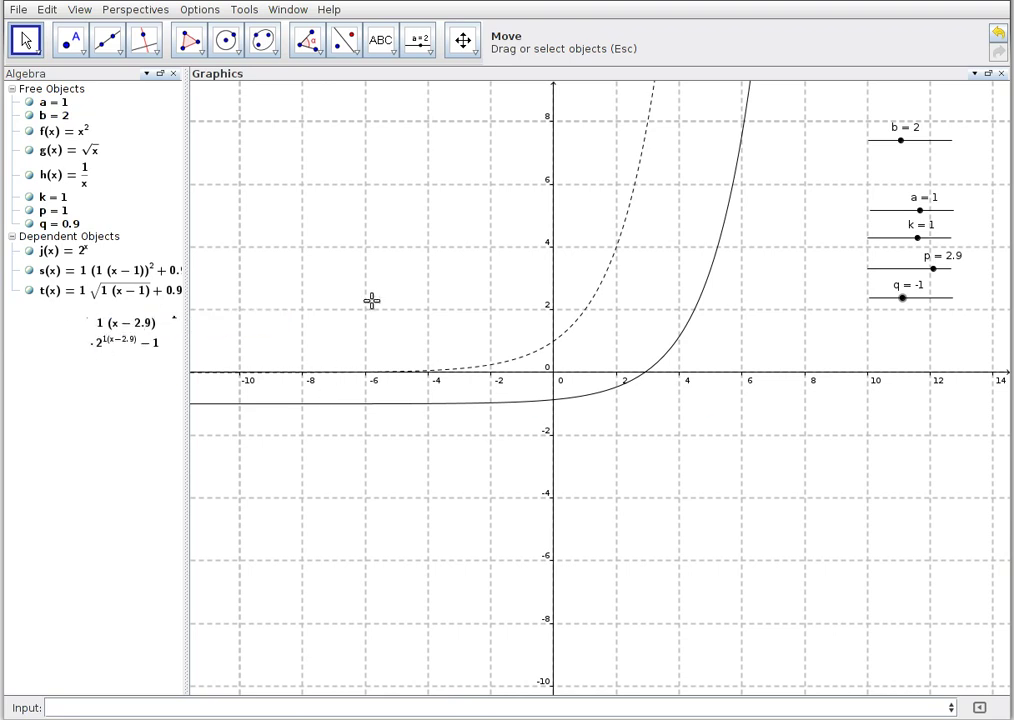
click(12, 237)
click(12, 237)
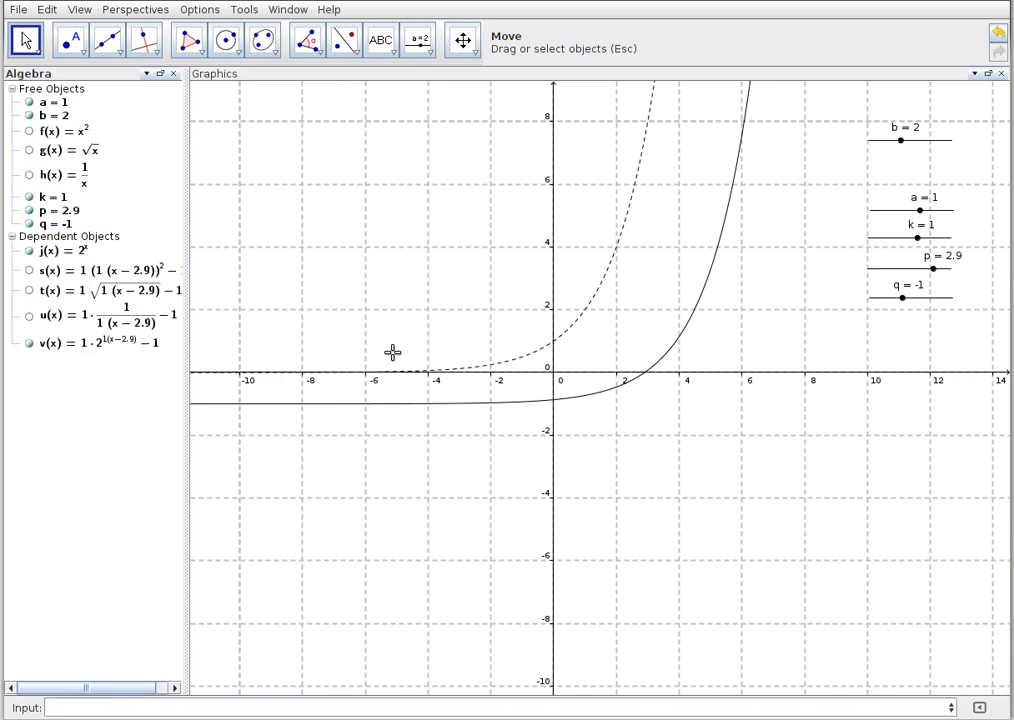